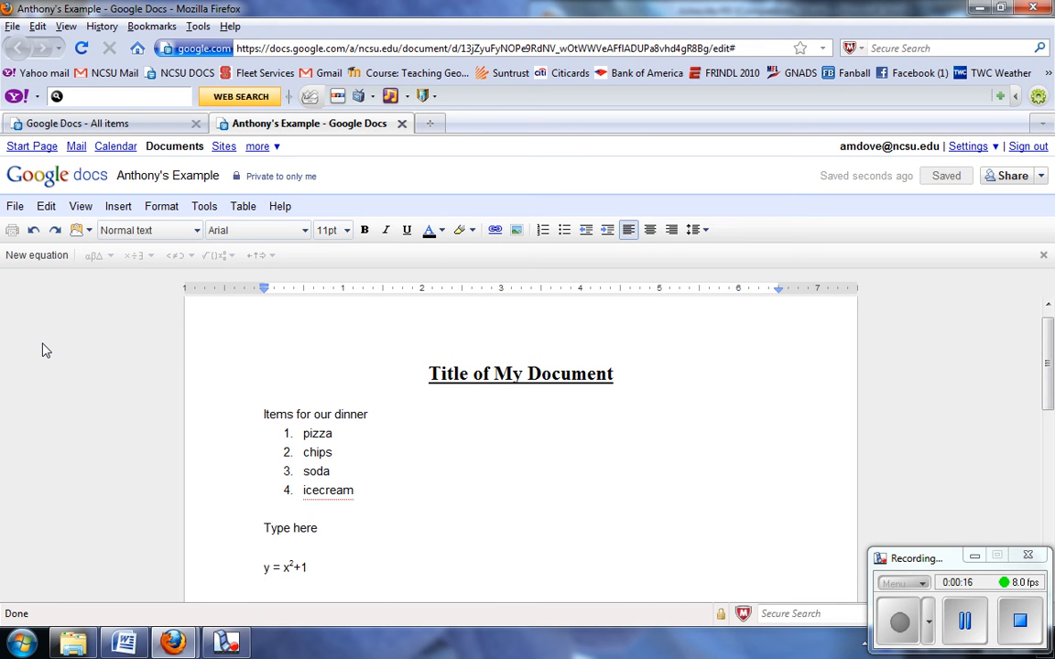
- Open the Insert menu to see what can be added to the document
{"action": "left_click", "coordinate": [118, 210]}
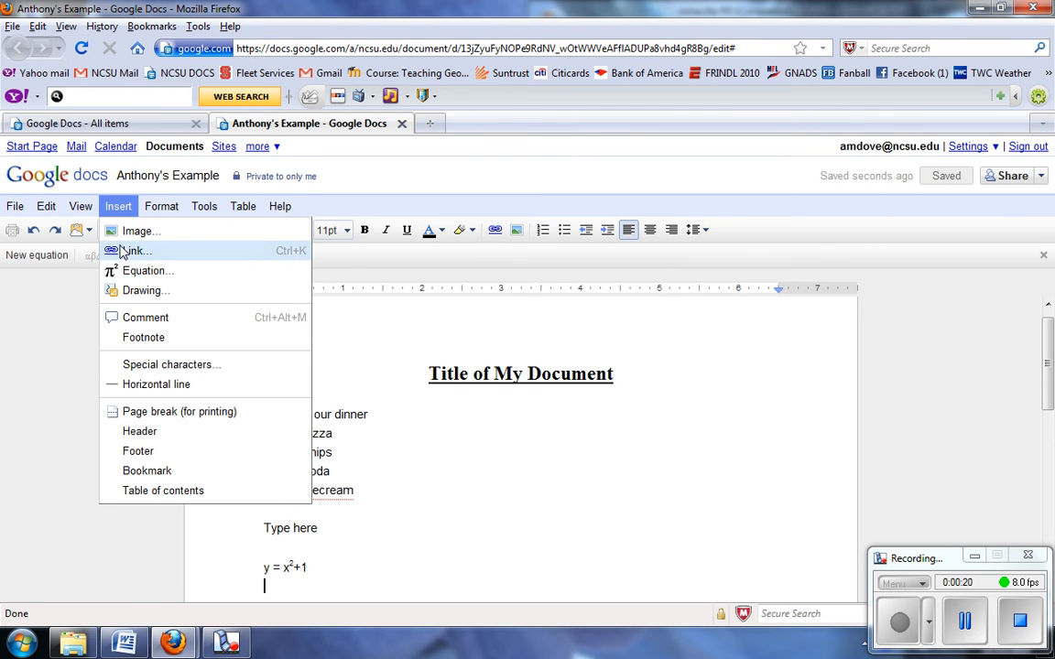
{"action": "left_click", "coordinate": [494, 231]}
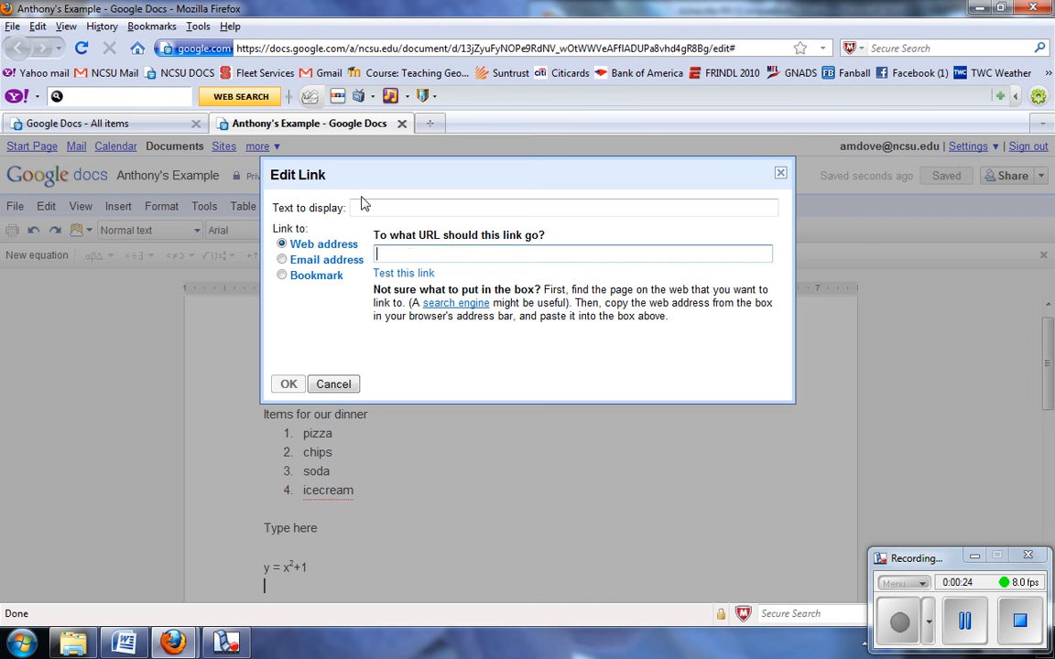
{"action": "type", "text": "www.y"}
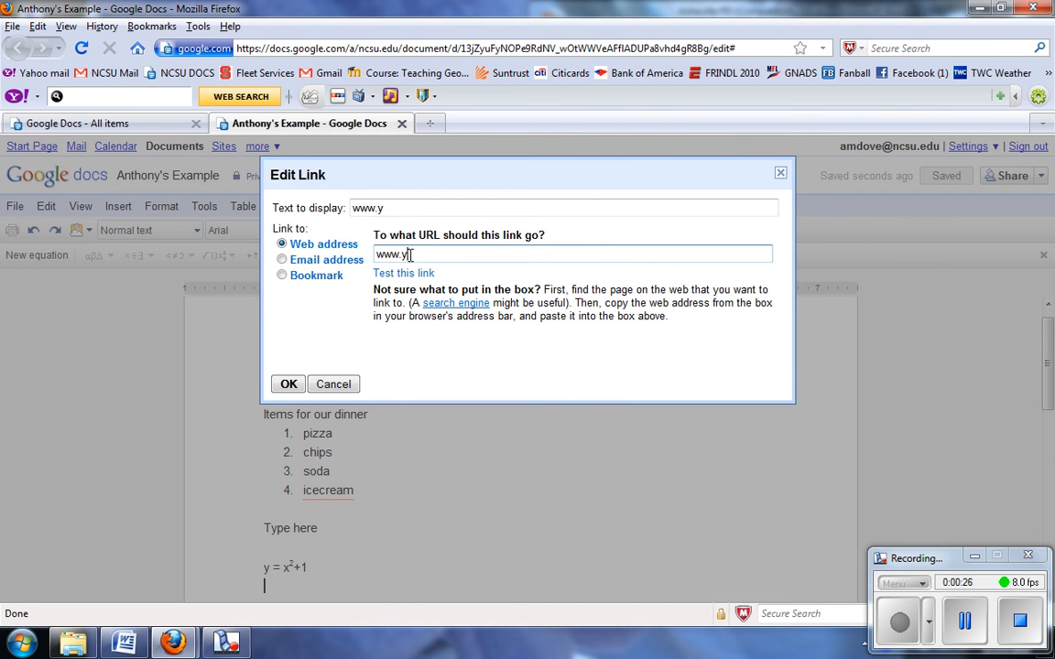
{"action": "type", "text": "ahoo.com"}
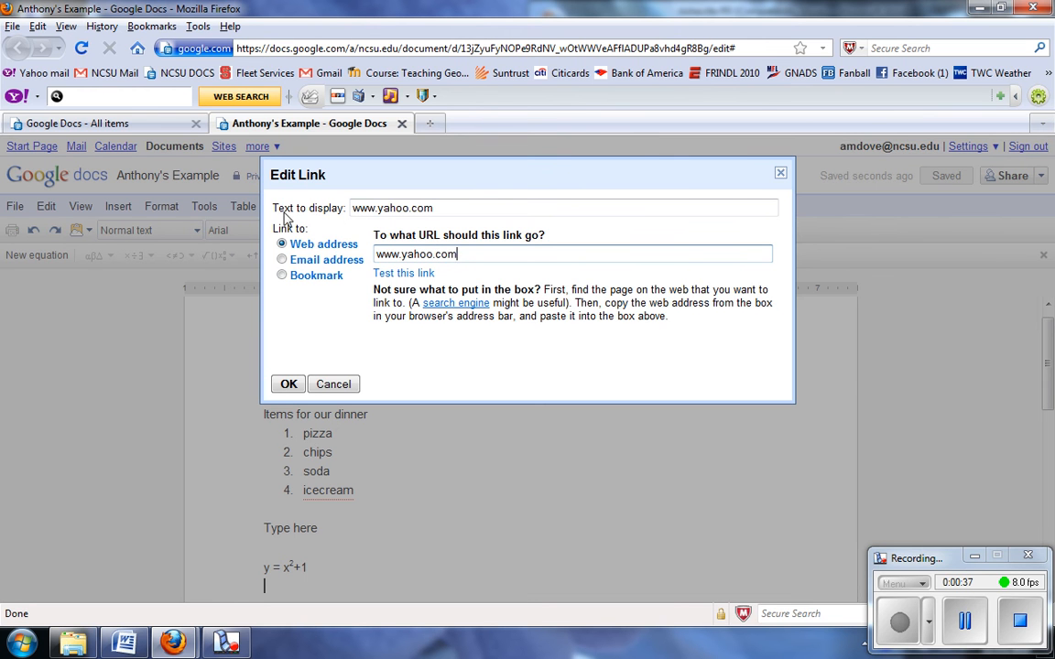
{"action": "left_click_drag", "start_coordinate": [443, 211], "coordinate": [293, 208]}
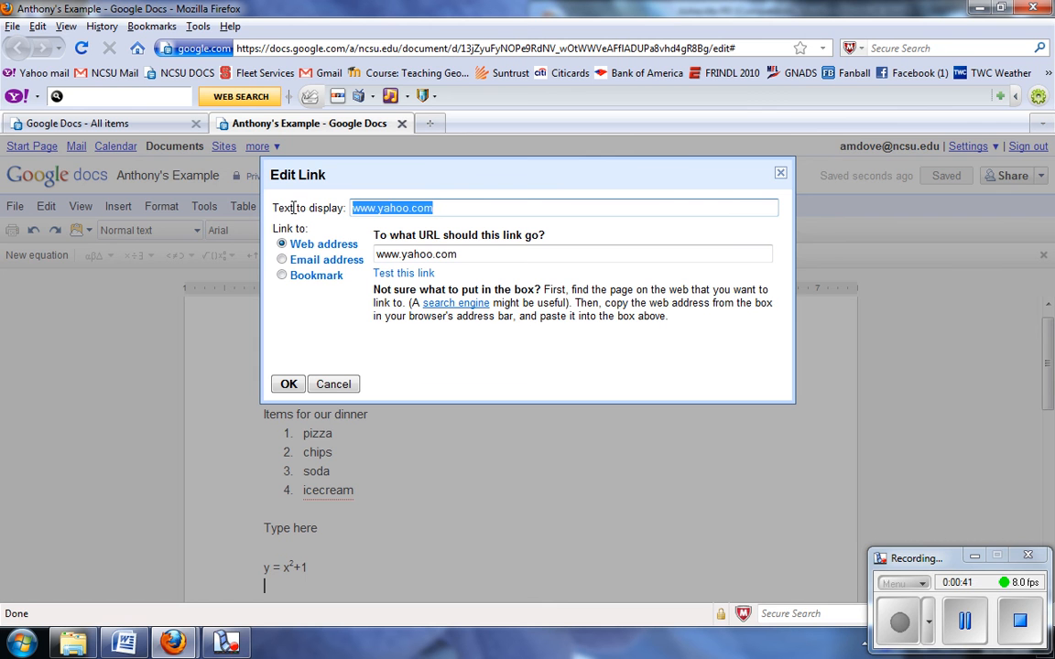
{"action": "key", "text": "BackSpace"}
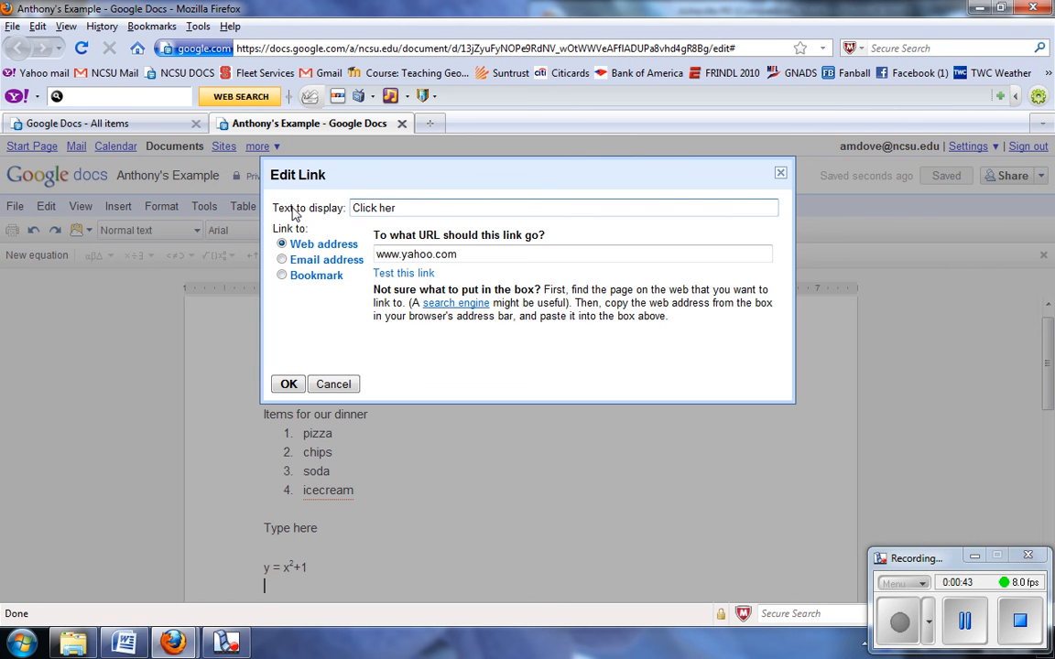
{"action": "type", "text": "Click here to go to Yahoo!"}
- Insert the Yahoo link below the equation and follow it to check that Yahoo opens
{"action": "left_click", "coordinate": [287, 385]}
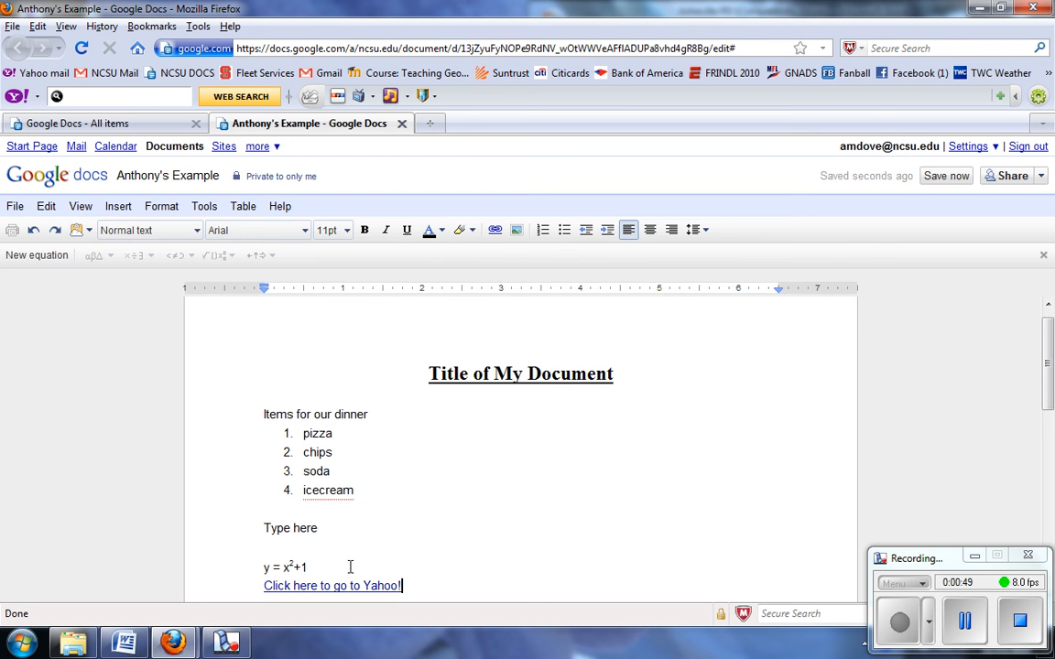
{"action": "left_click_drag", "start_coordinate": [1050, 366], "coordinate": [1052, 399]}
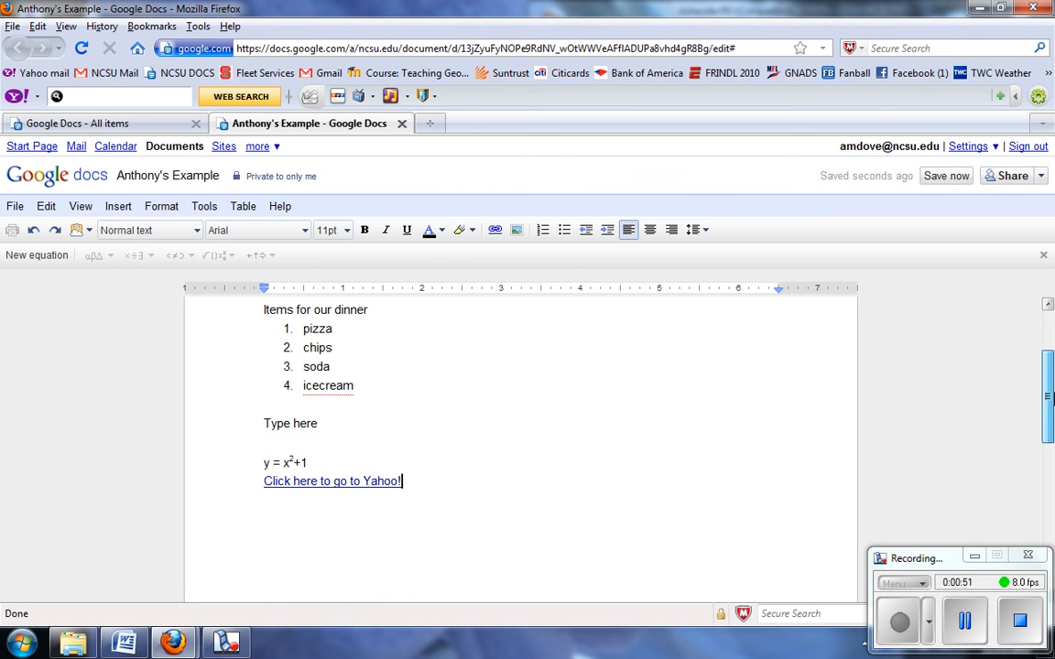
{"action": "left_click", "coordinate": [339, 478]}
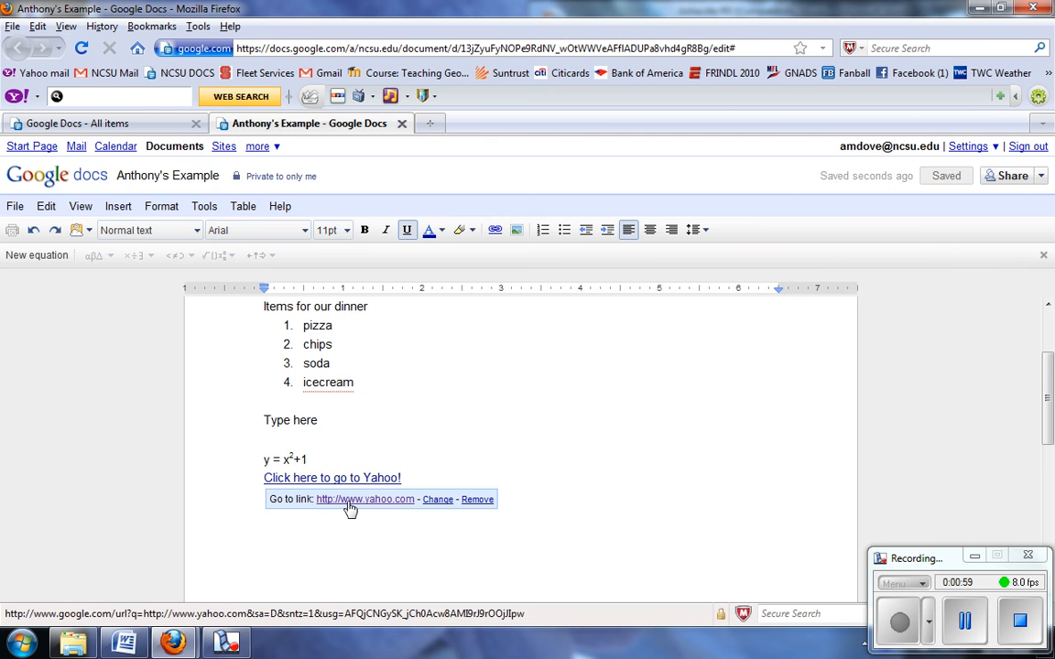
{"action": "left_click", "coordinate": [349, 504]}
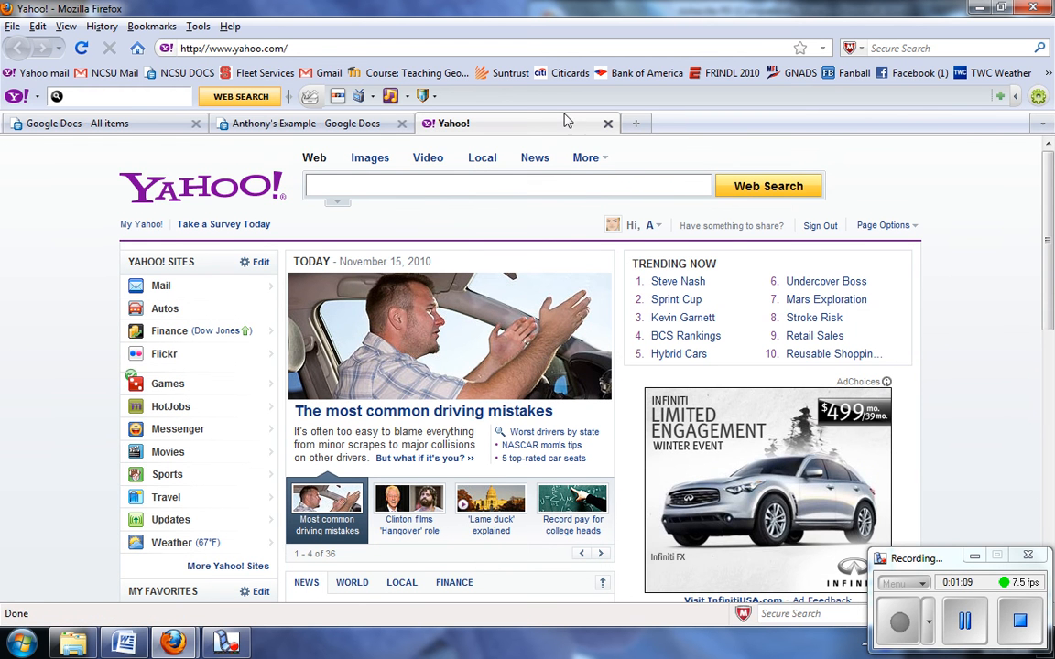
- Close the Yahoo! tab to return to the Google Docs document
{"action": "left_click", "coordinate": [609, 123]}
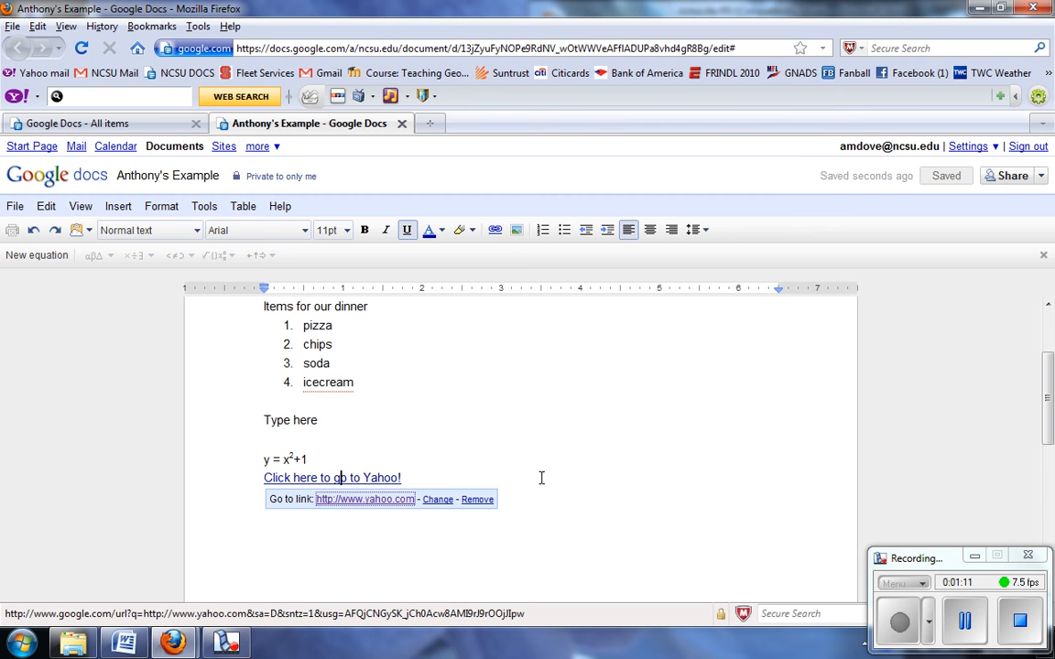
- On a new line under the Yahoo link, add an email link to the author's address, then start a new line
{"action": "left_click", "coordinate": [483, 478]}
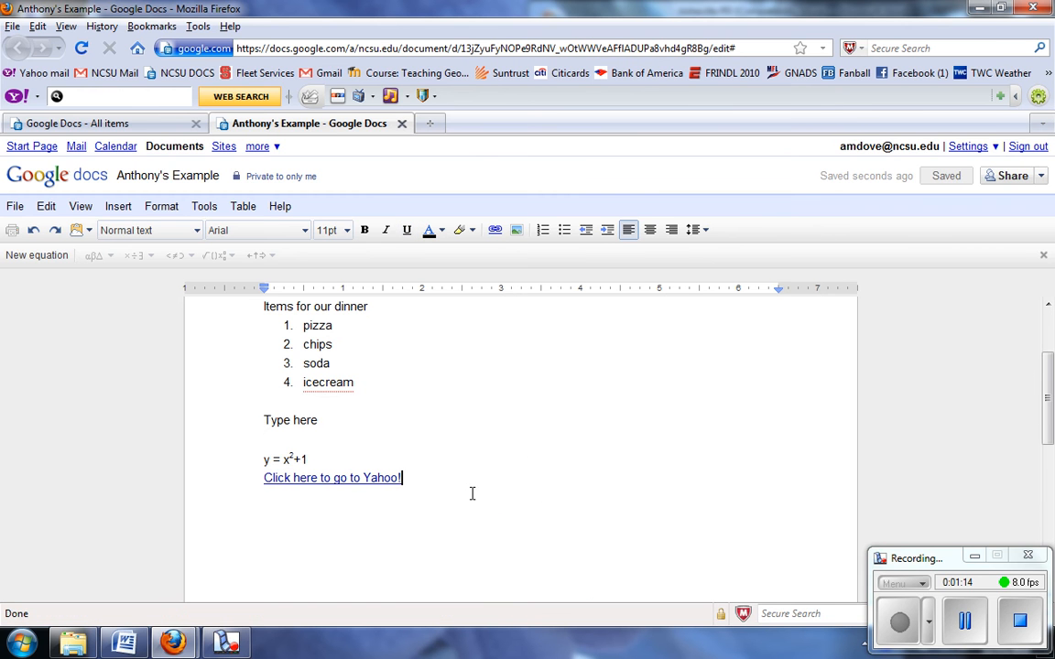
{"action": "key", "text": "Return"}
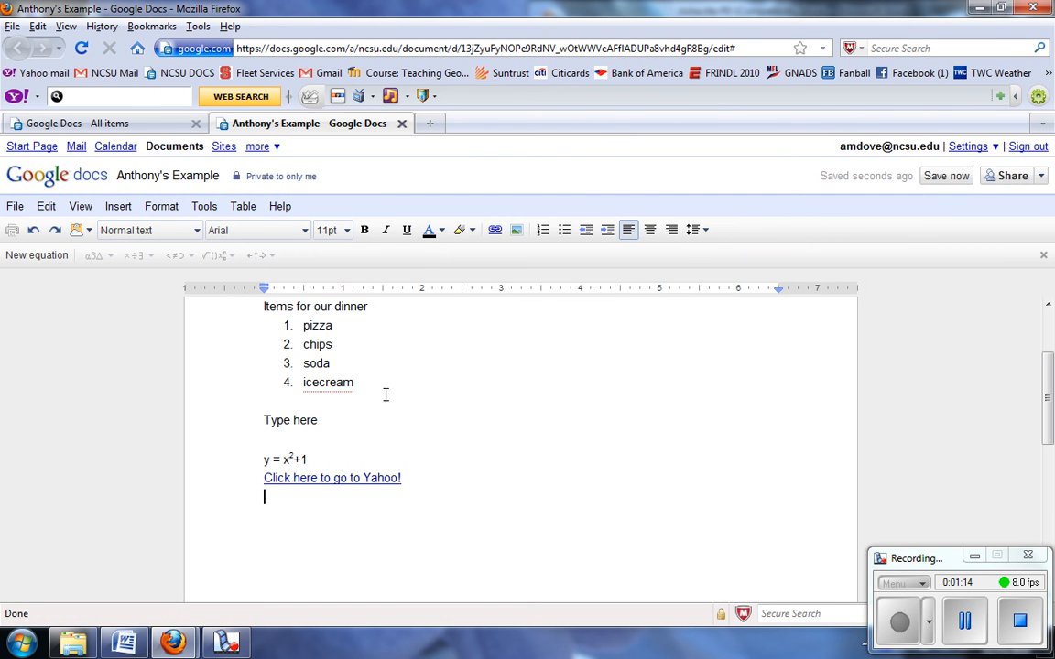
{"action": "left_click", "coordinate": [495, 230]}
{"action": "left_click", "coordinate": [331, 262]}
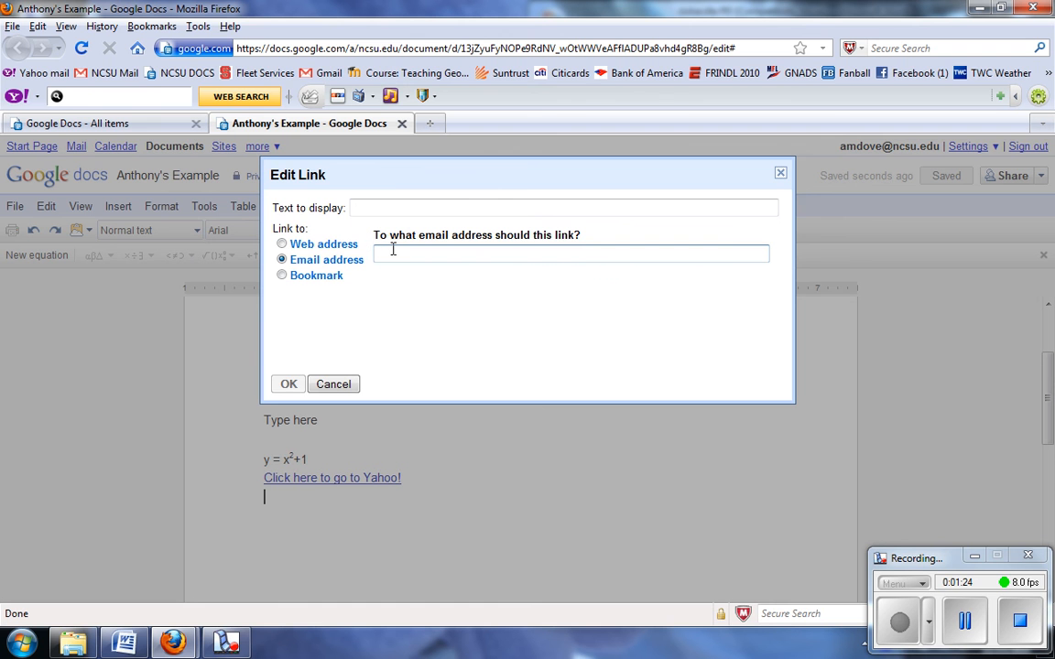
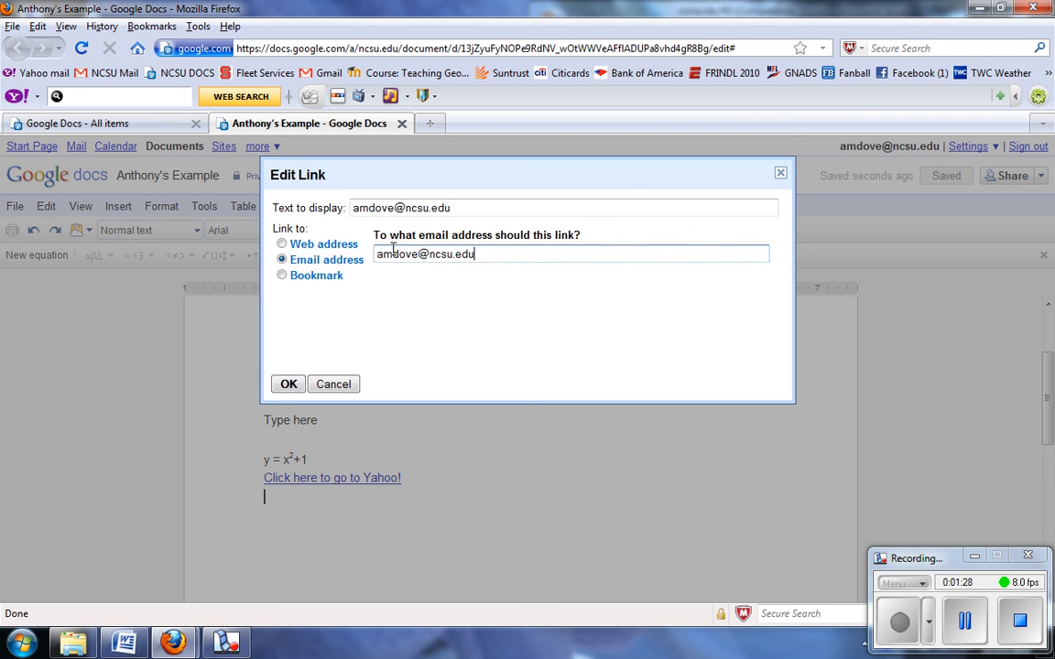
{"action": "left_click", "coordinate": [287, 383]}
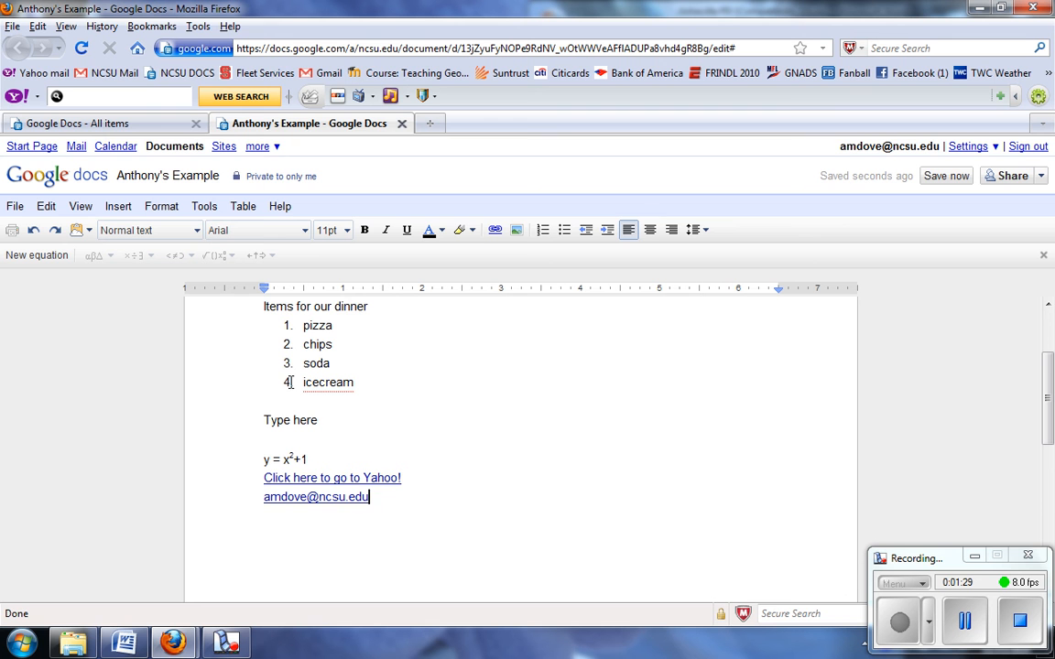
{"action": "left_click", "coordinate": [303, 500]}
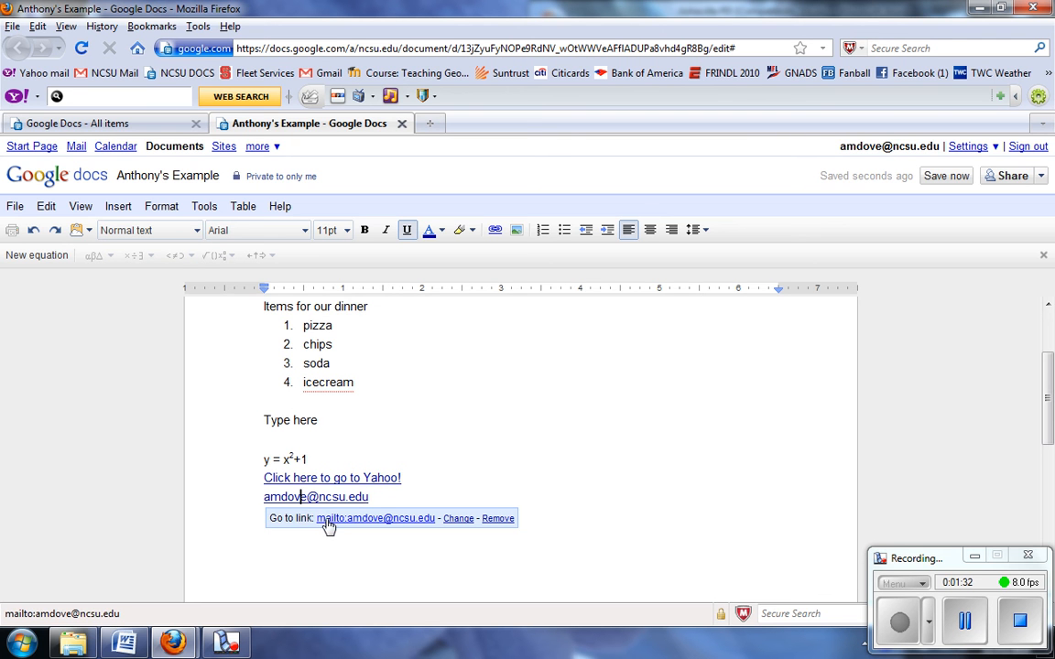
{"action": "left_click", "coordinate": [374, 497]}
{"action": "key", "text": "Return"}
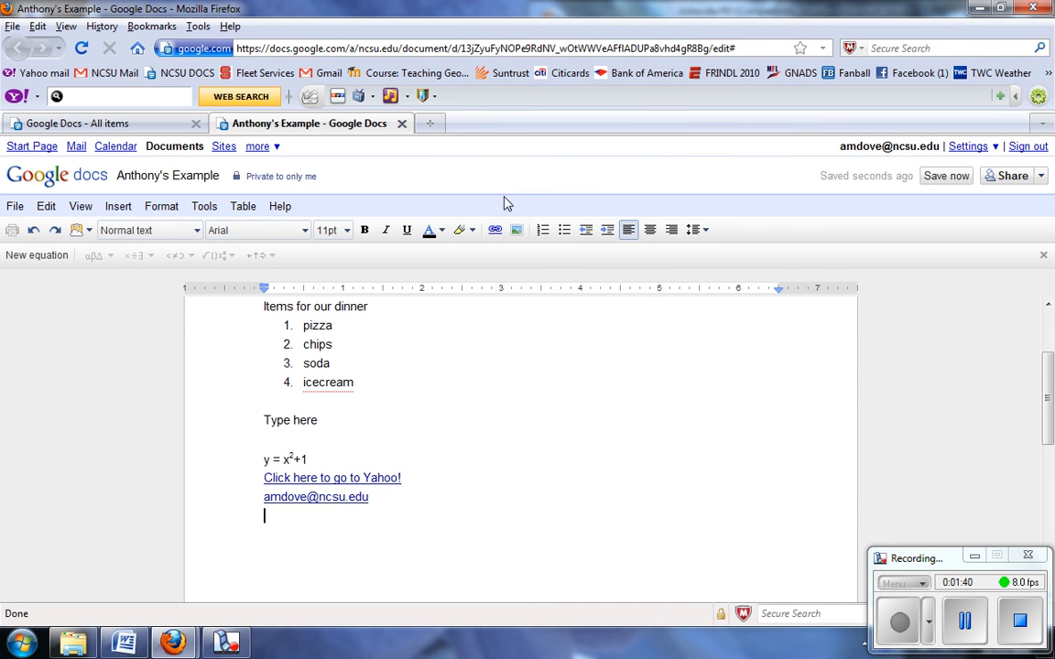
{"action": "left_click", "coordinate": [495, 231]}
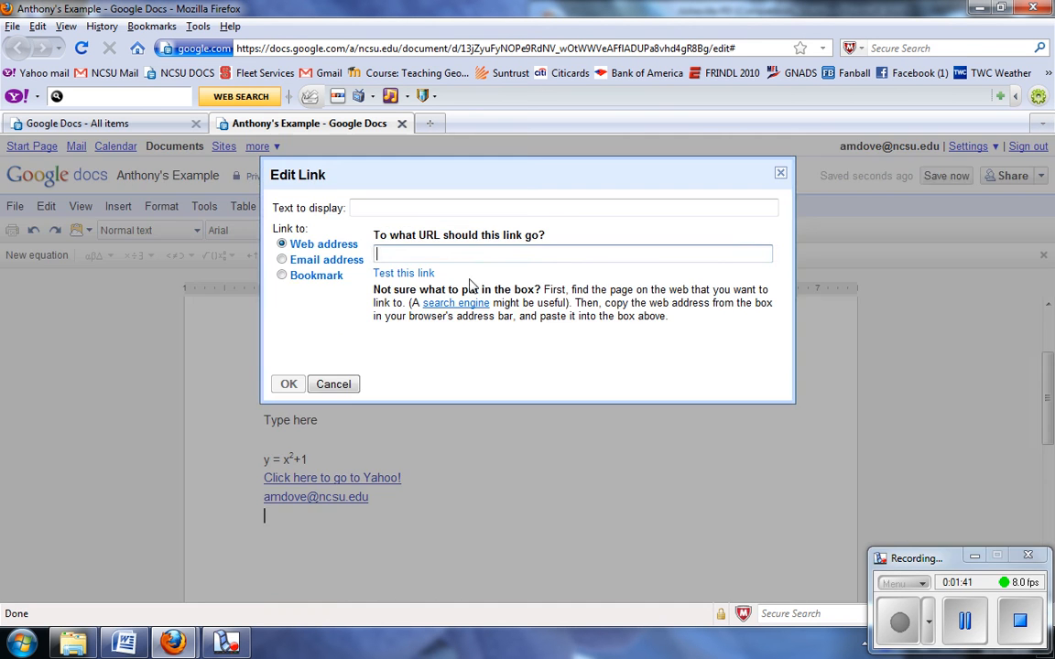
{"action": "left_click", "coordinate": [301, 283]}
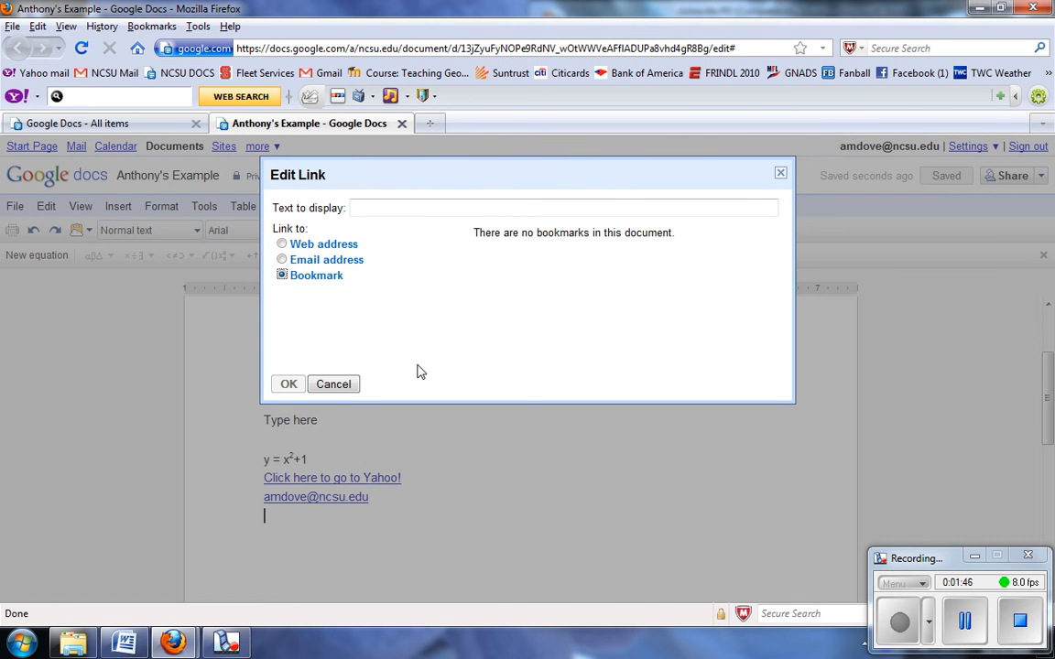
{"action": "left_click", "coordinate": [331, 384]}
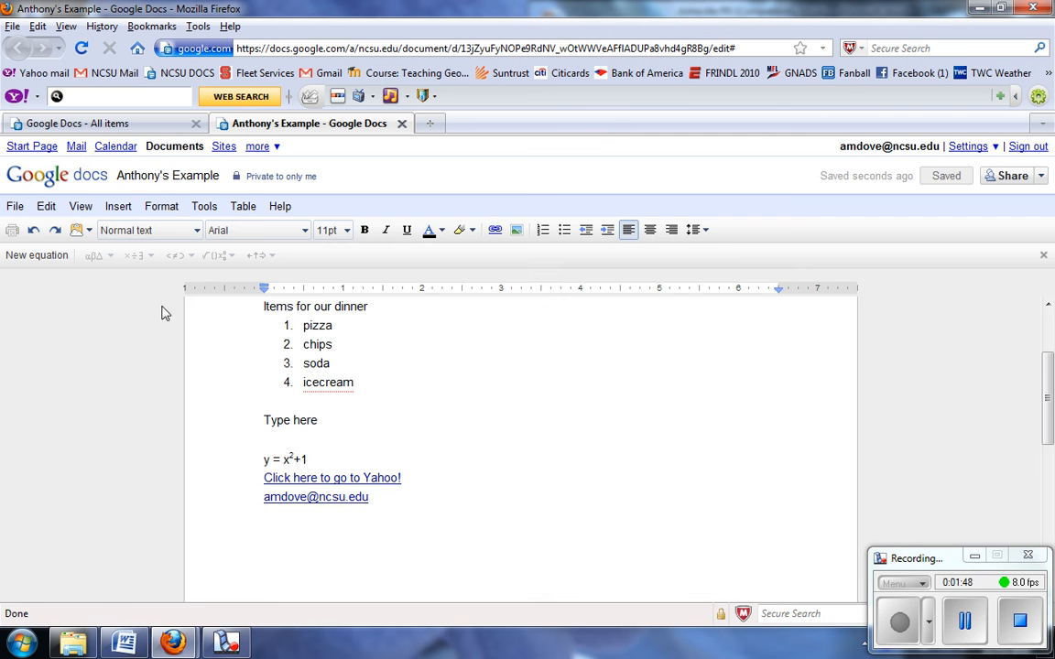
- Start inserting an image, looking at the web search and URL options before returning to Upload
{"action": "left_click", "coordinate": [119, 209]}
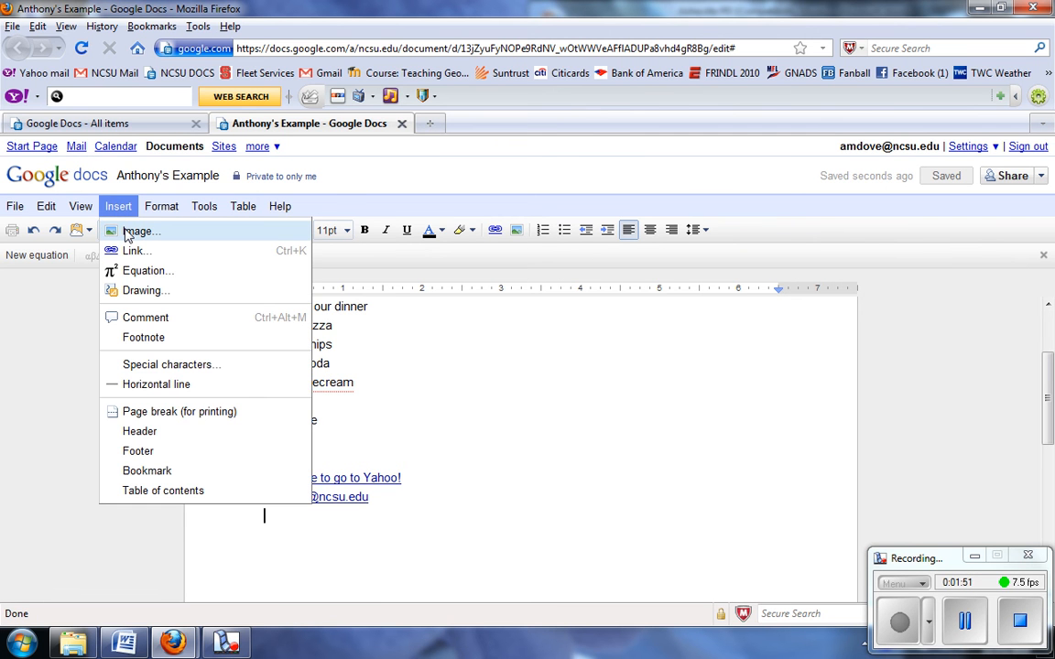
{"action": "left_click", "coordinate": [128, 234]}
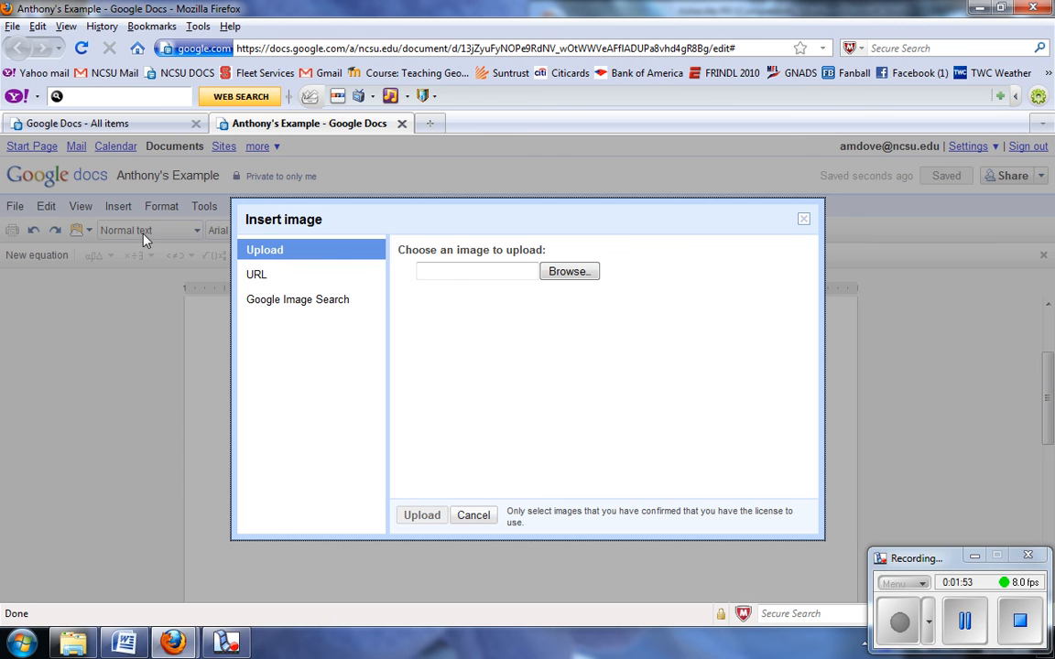
{"action": "left_click", "coordinate": [285, 309]}
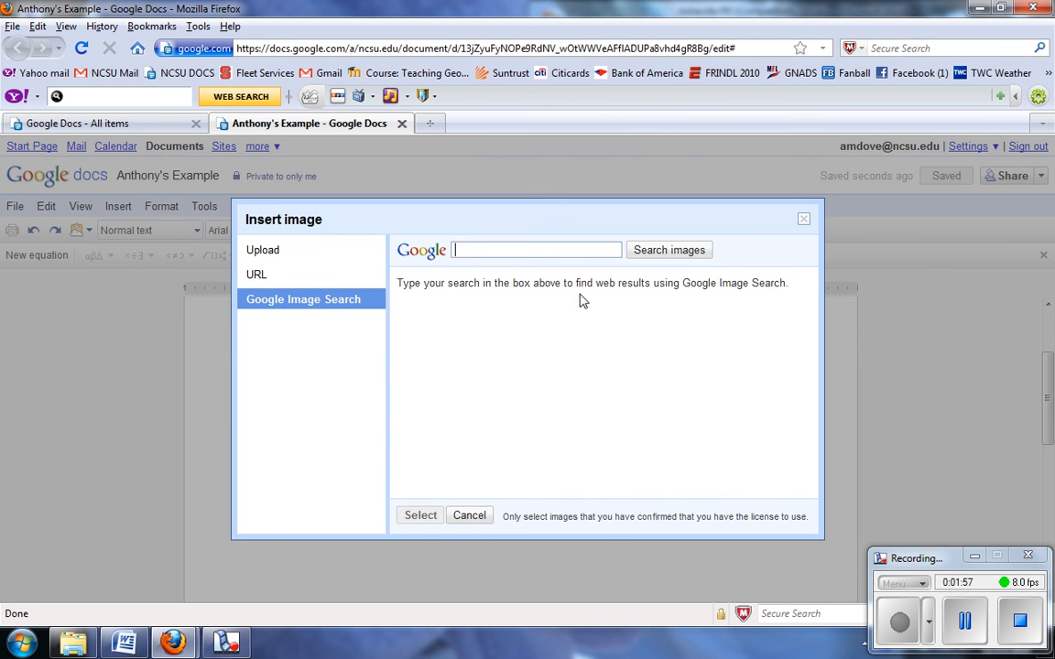
{"action": "left_click", "coordinate": [264, 282]}
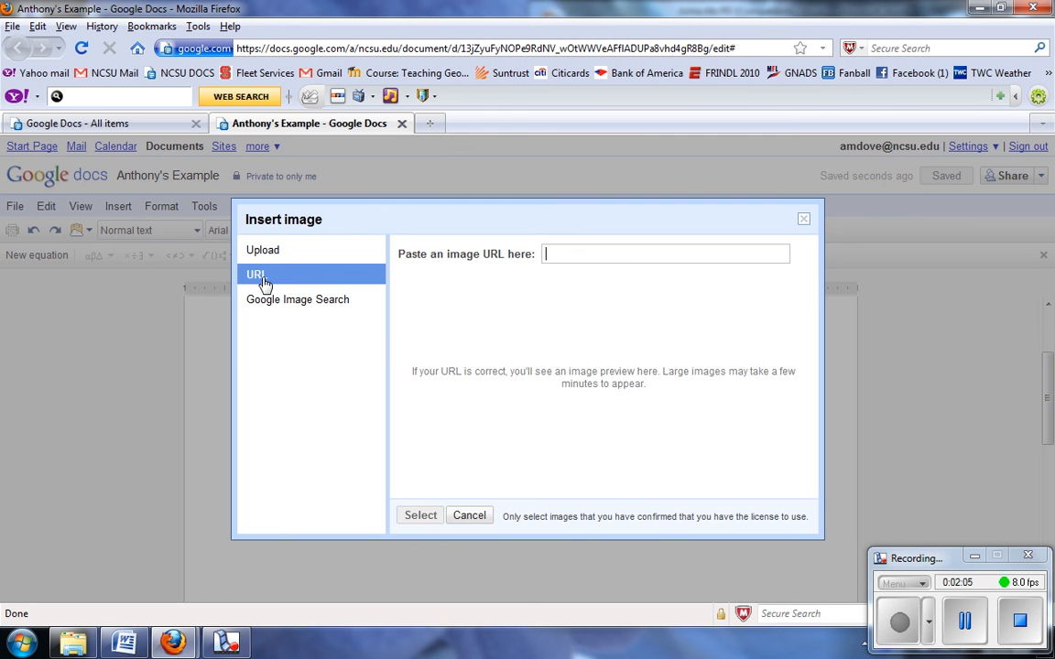
{"action": "left_click", "coordinate": [252, 261]}
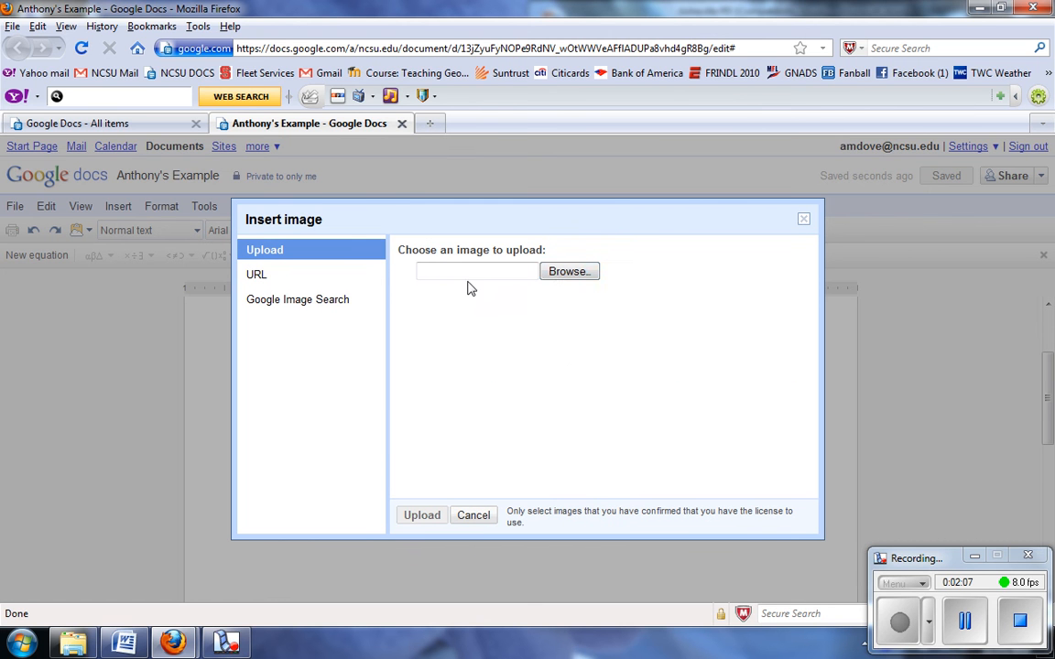
- Upload the amdove09 pie-chart image and add an empty line below it
{"action": "left_click", "coordinate": [548, 274]}
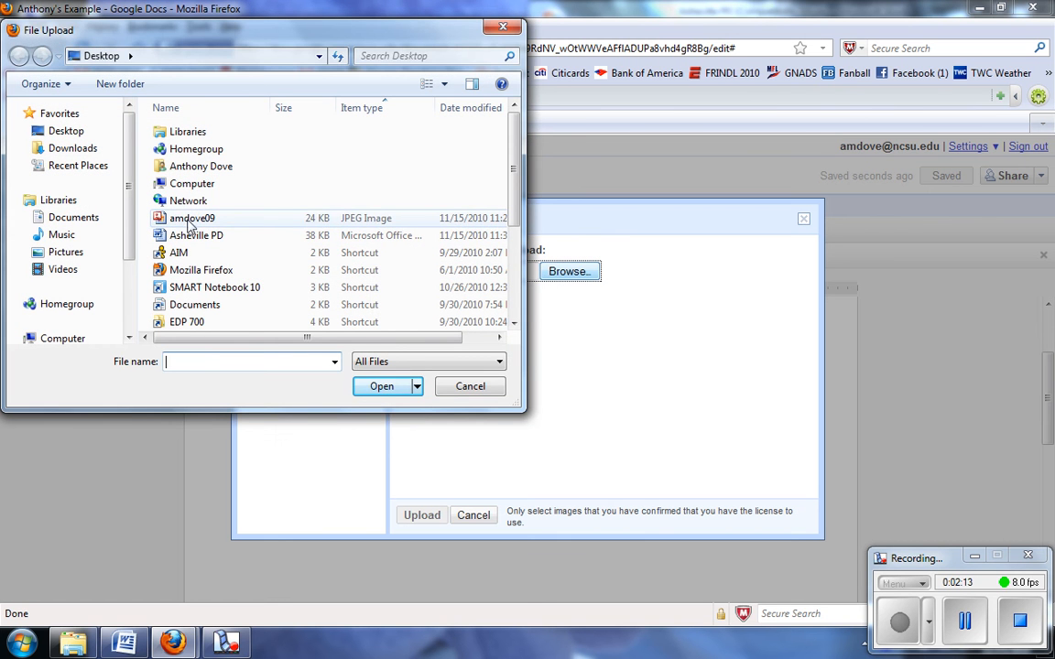
{"action": "left_click", "coordinate": [275, 220]}
{"action": "left_click", "coordinate": [375, 388]}
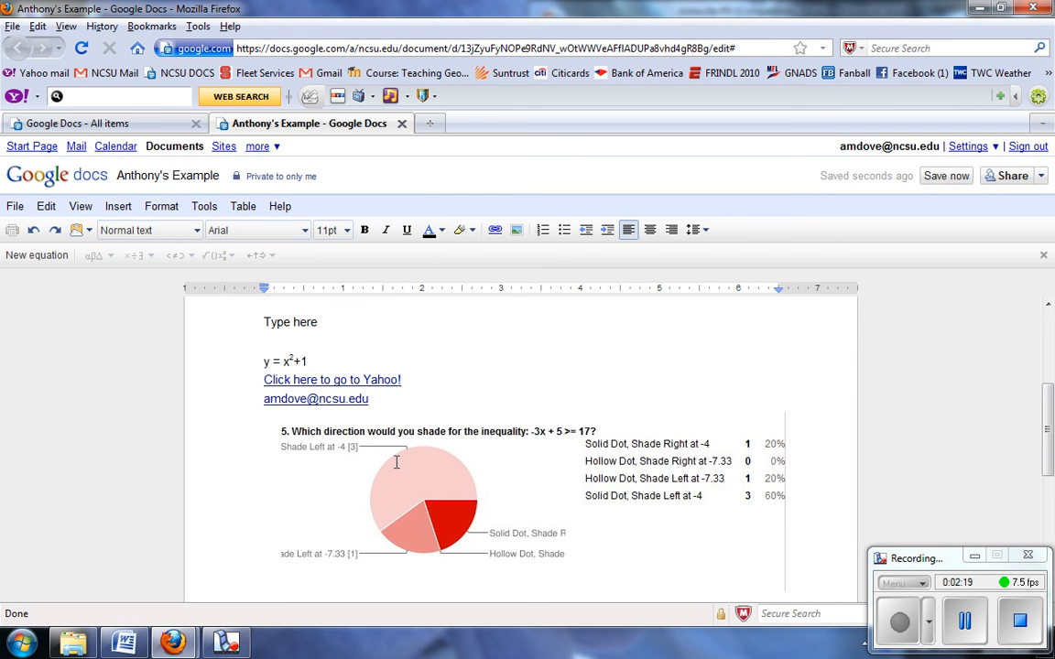
{"action": "left_click_drag", "start_coordinate": [1049, 413], "coordinate": [1051, 446]}
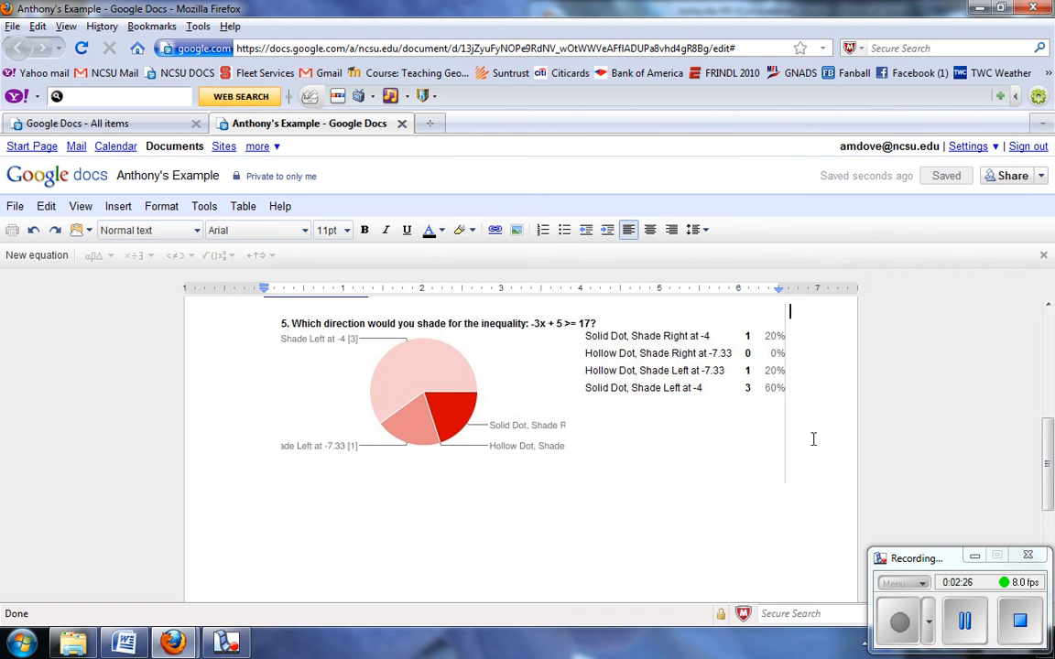
{"action": "key", "text": "Return"}
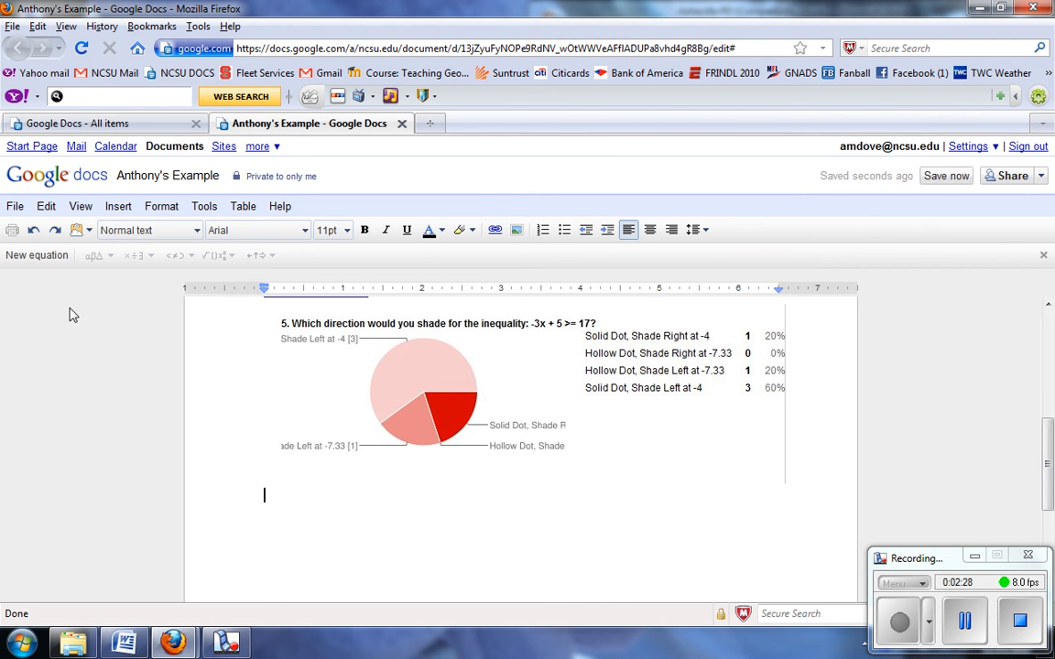
{"action": "left_click", "coordinate": [116, 211]}
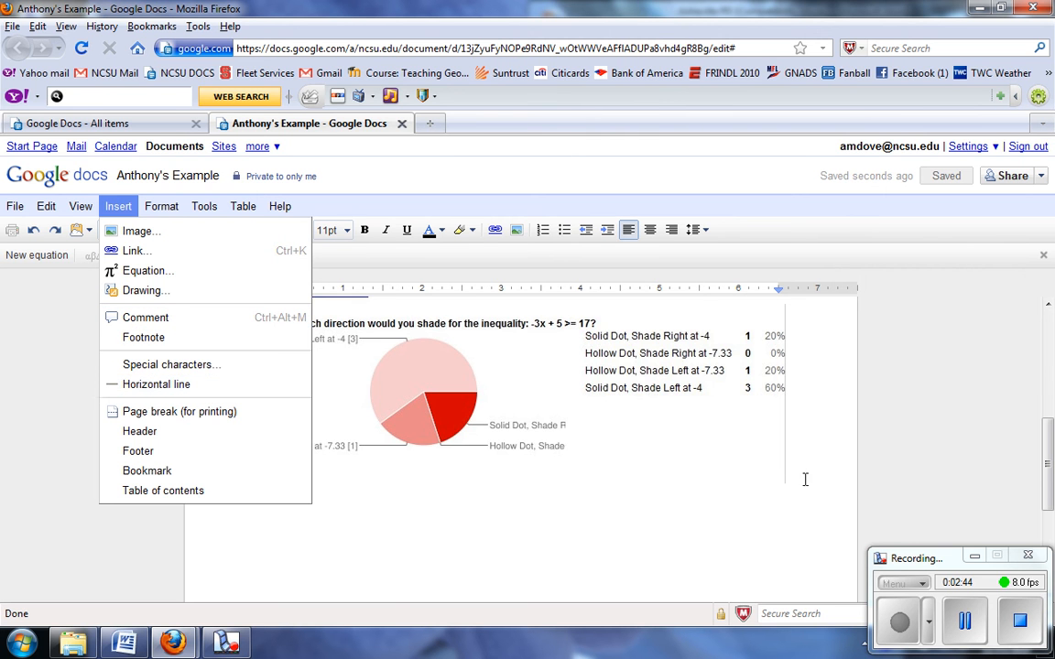
{"action": "left_click_drag", "start_coordinate": [1050, 473], "coordinate": [1052, 342]}
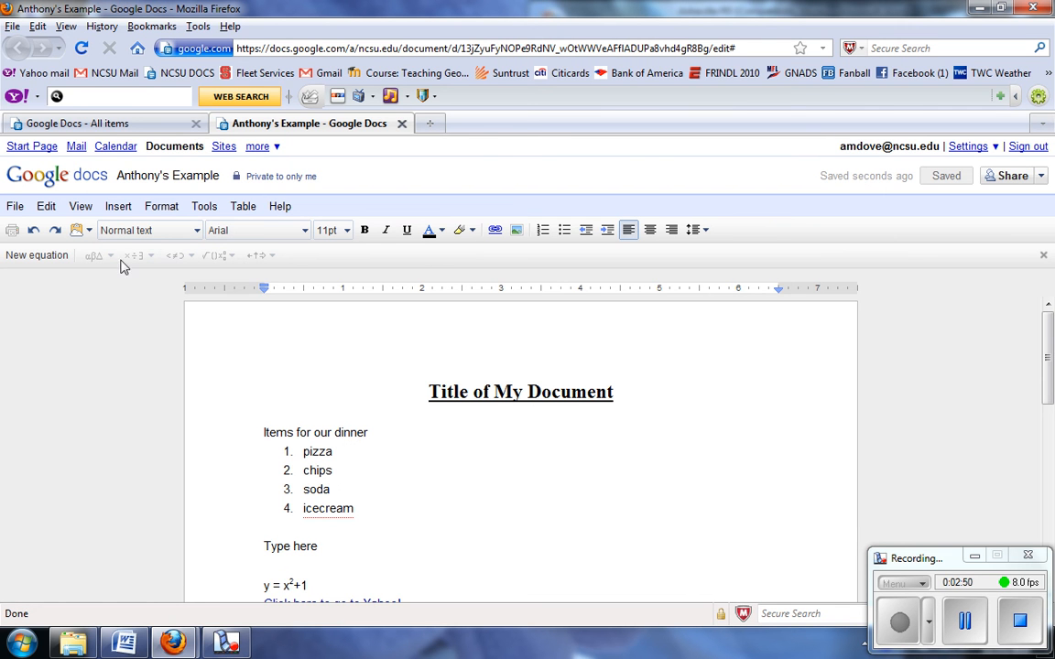
{"action": "left_click_drag", "start_coordinate": [356, 510], "coordinate": [259, 433]}
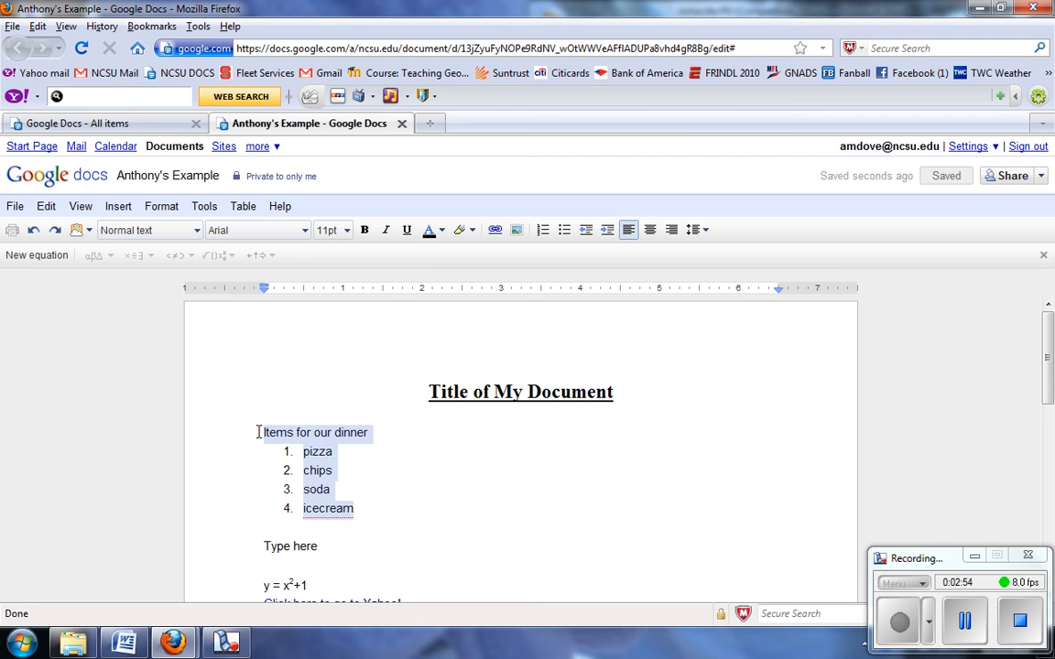
- Select 'icecream' in list item 4 and comment 'Are you sure we want icecream?' on it
{"action": "left_click", "coordinate": [353, 471]}
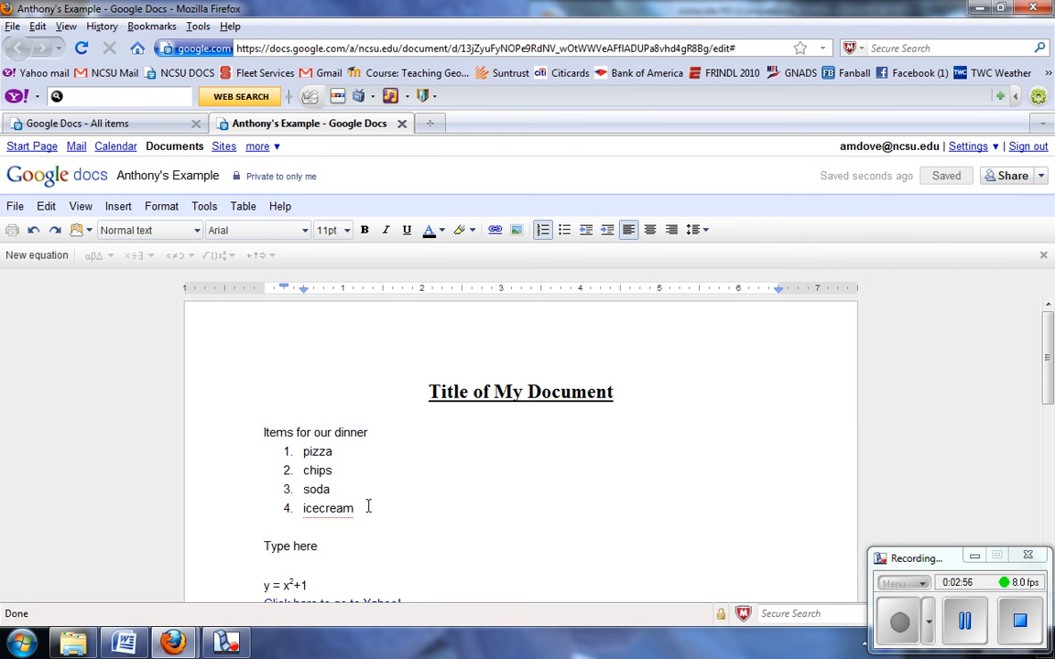
{"action": "left_click_drag", "start_coordinate": [367, 507], "coordinate": [303, 508]}
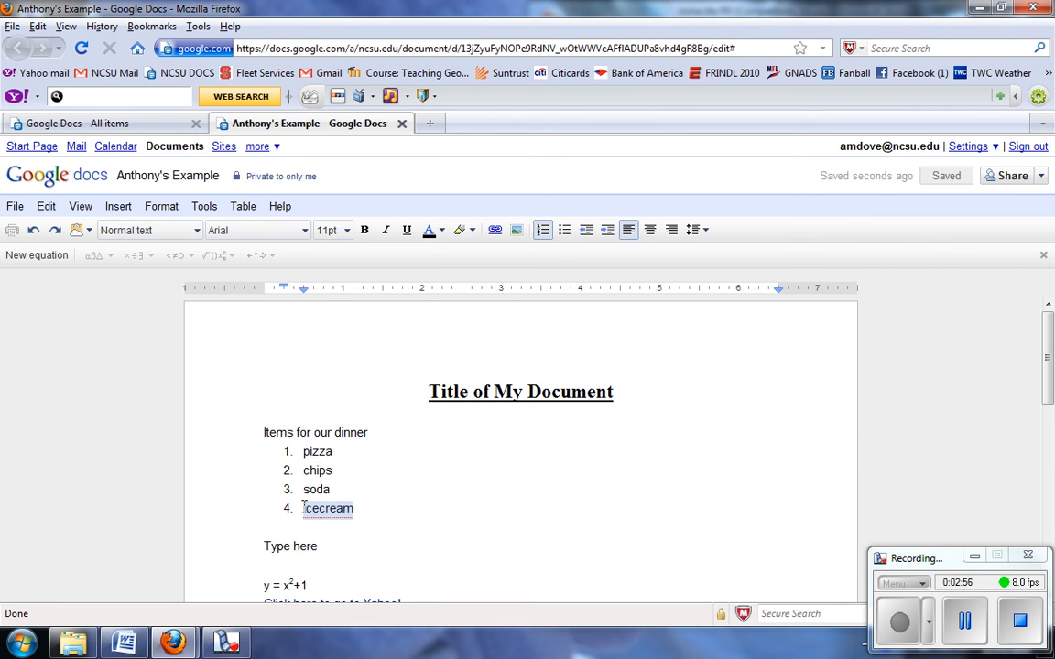
{"action": "left_click", "coordinate": [116, 209]}
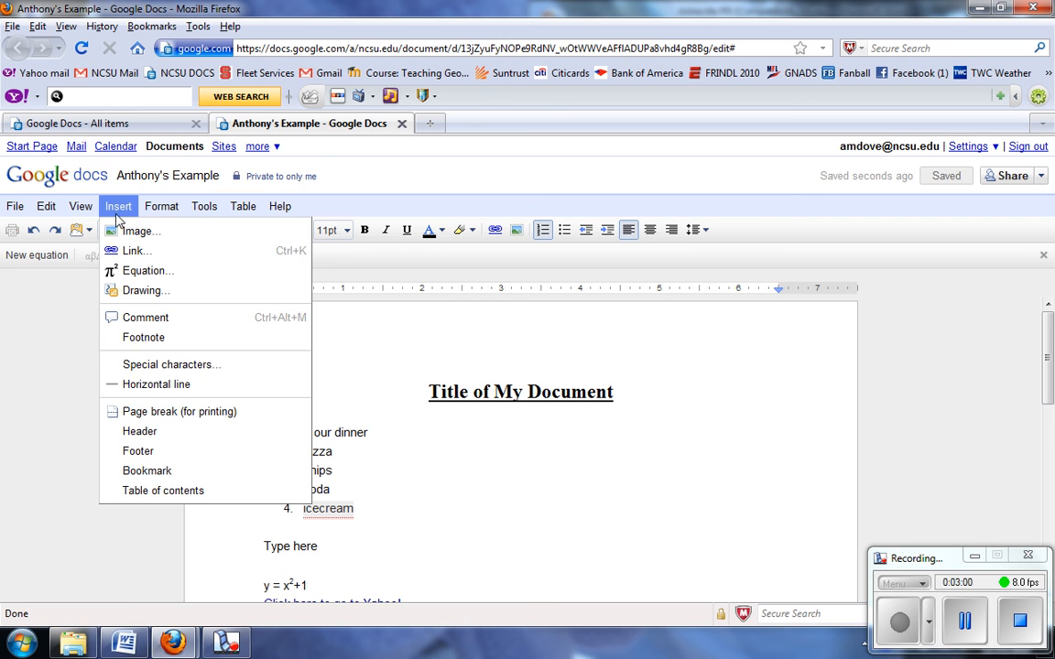
{"action": "left_click", "coordinate": [140, 318]}
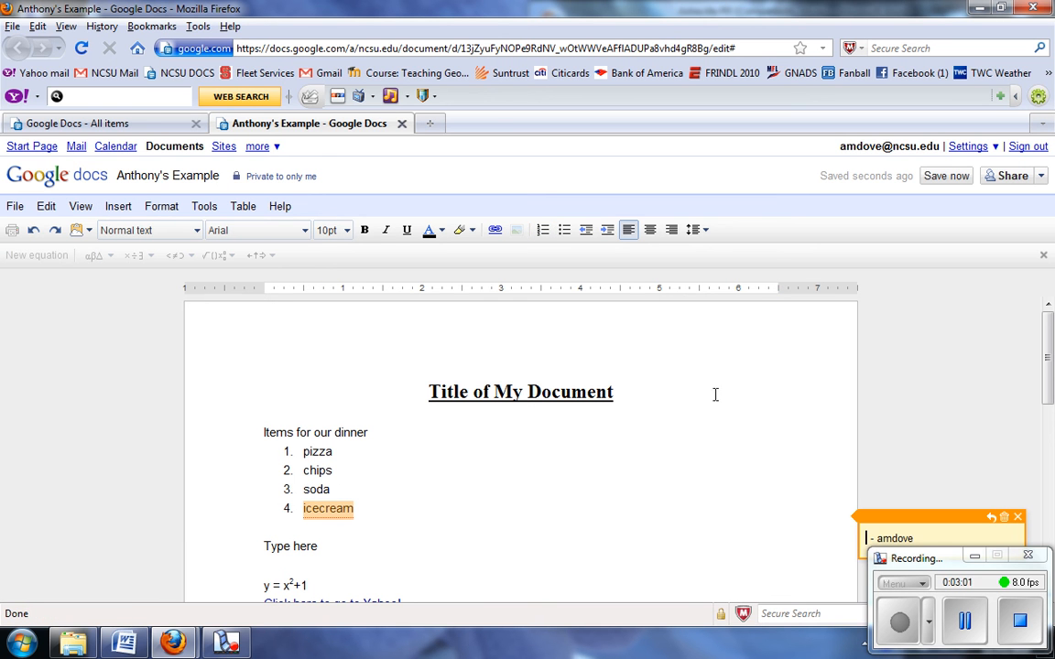
{"action": "left_click_drag", "start_coordinate": [914, 558], "coordinate": [920, 598]}
{"action": "left_click", "coordinate": [868, 544]}
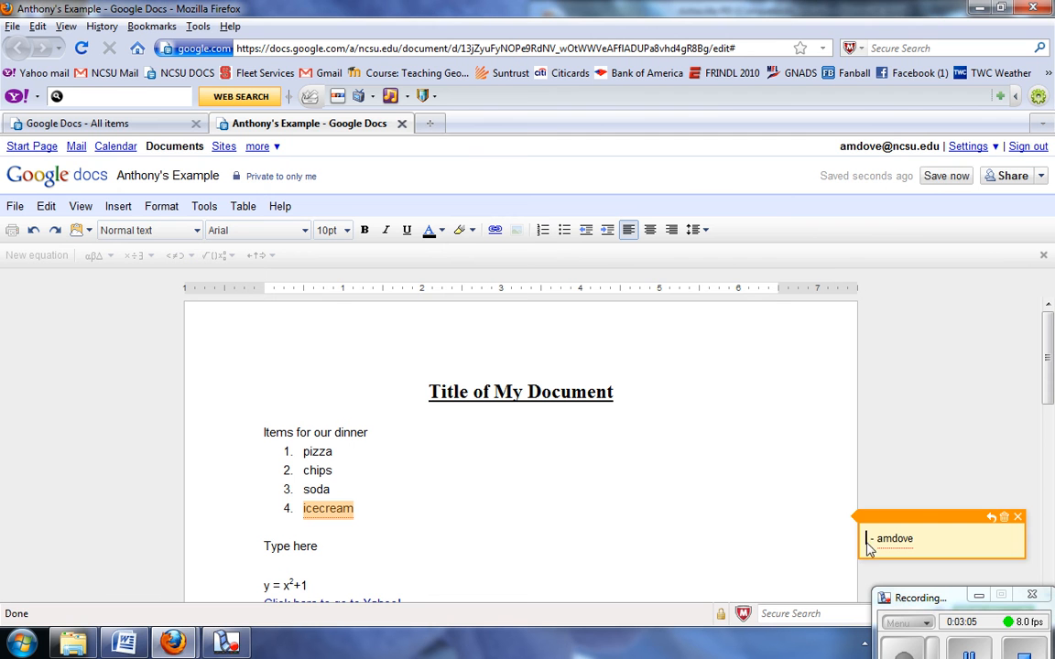
{"action": "type", "text": "Are you sure we "}
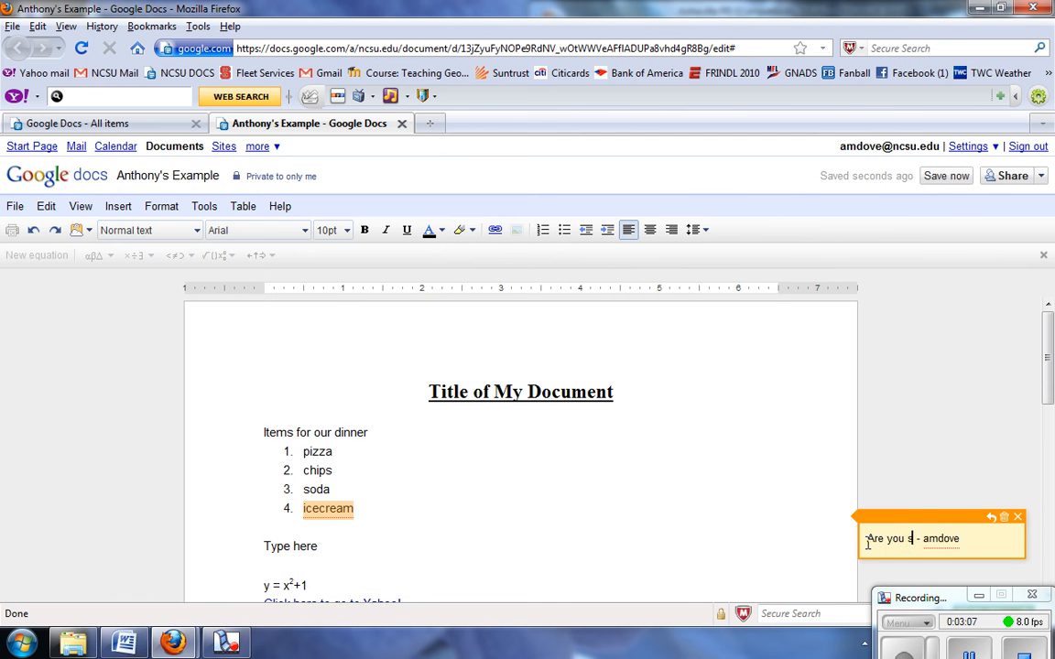
{"action": "type", "text": "want "}
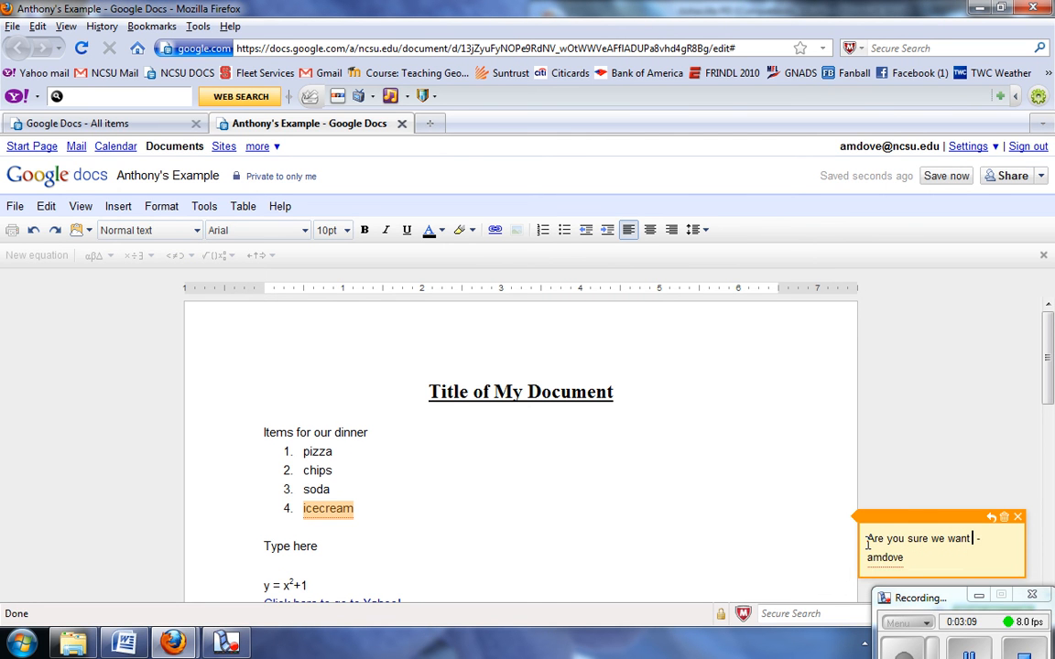
{"action": "type", "text": "icecream?"}
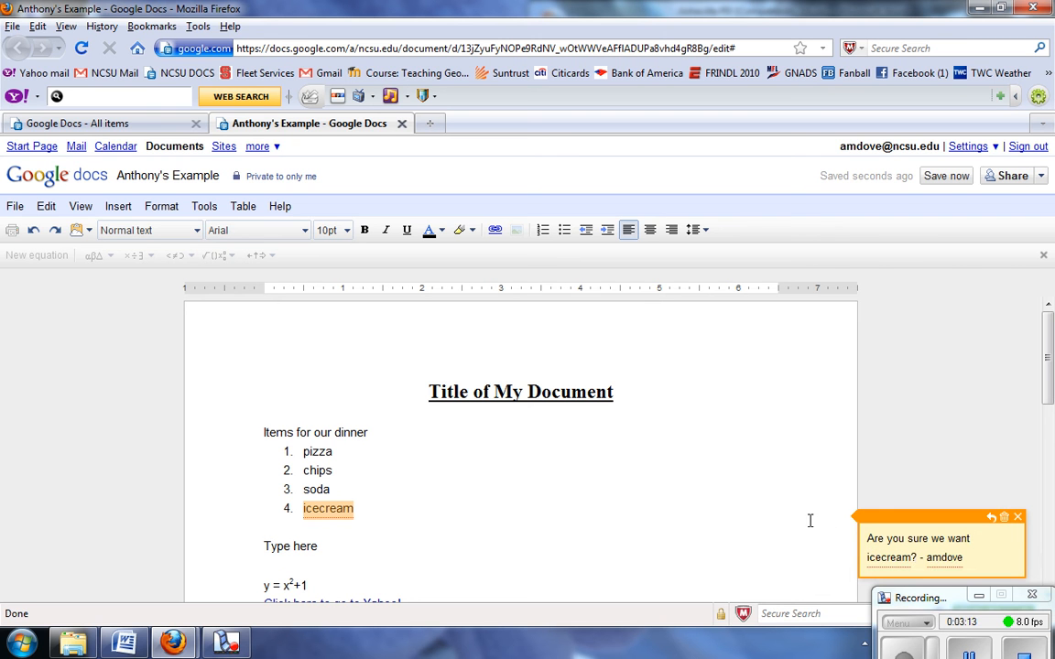
{"action": "left_click", "coordinate": [806, 520]}
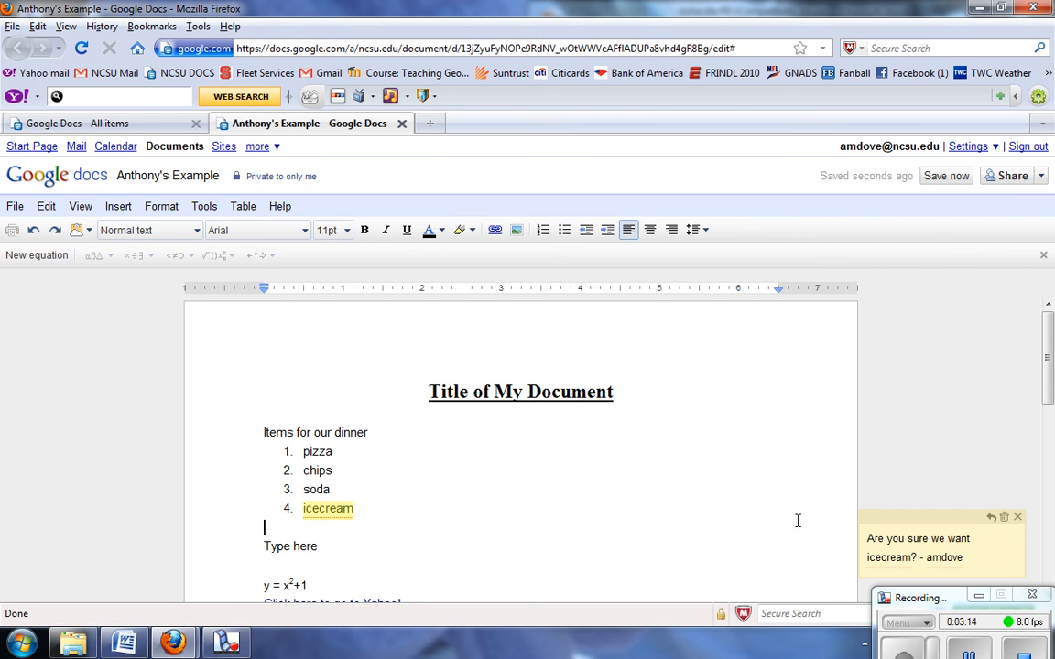
{"action": "left_click", "coordinate": [331, 509]}
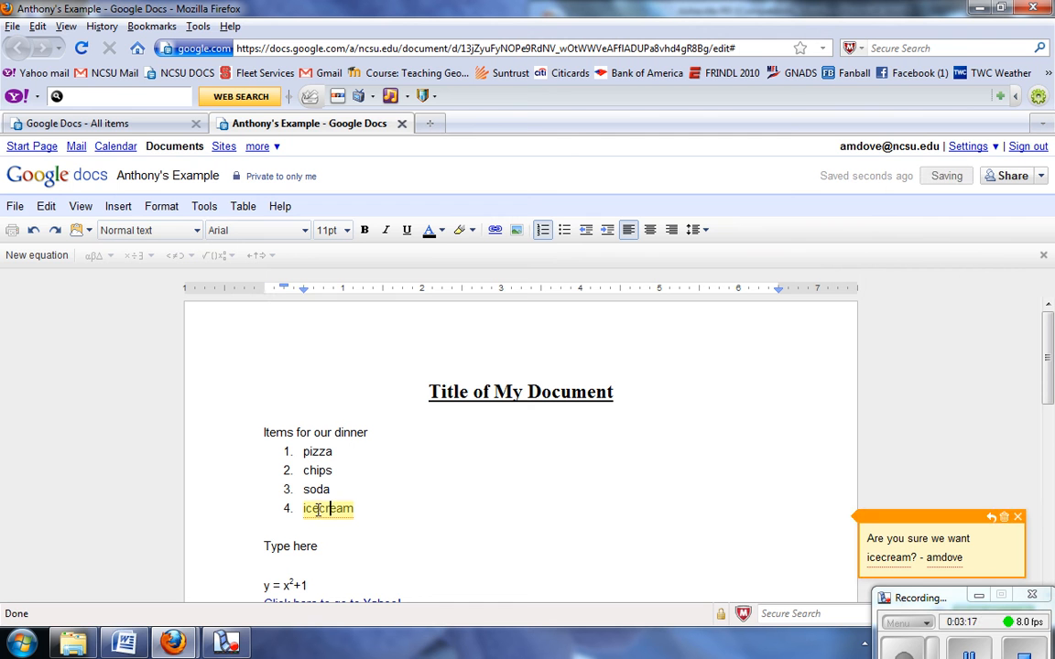
{"action": "left_click", "coordinate": [314, 509]}
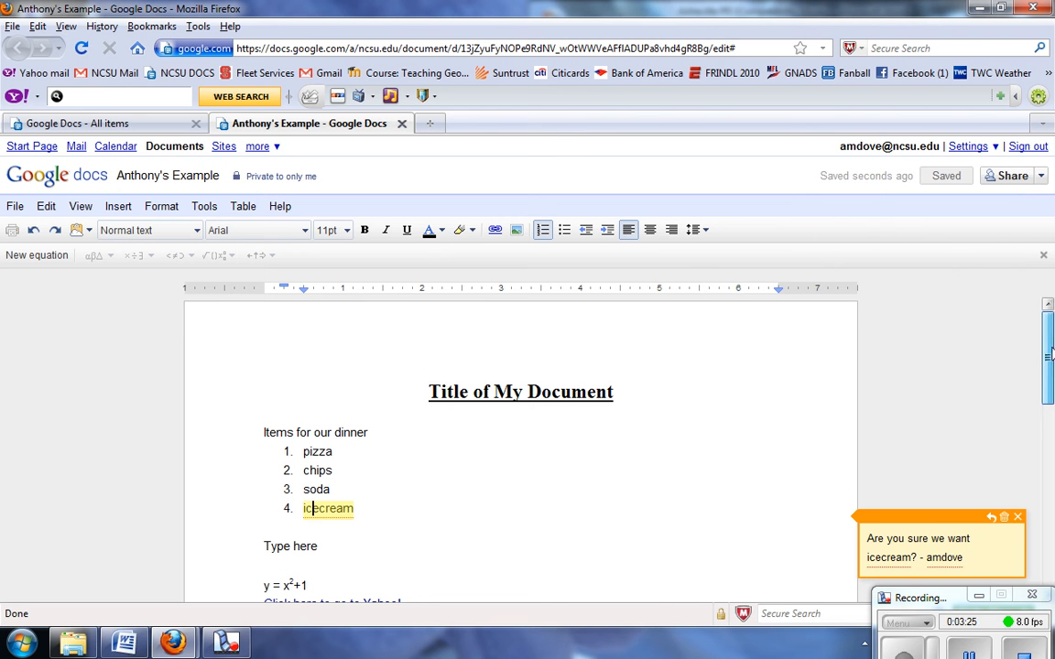
{"action": "scroll", "coordinate": [1051, 361], "scroll_direction": "down", "scroll_amount": 1}
{"action": "scroll", "coordinate": [1051, 361], "scroll_direction": "down", "scroll_amount": 1}
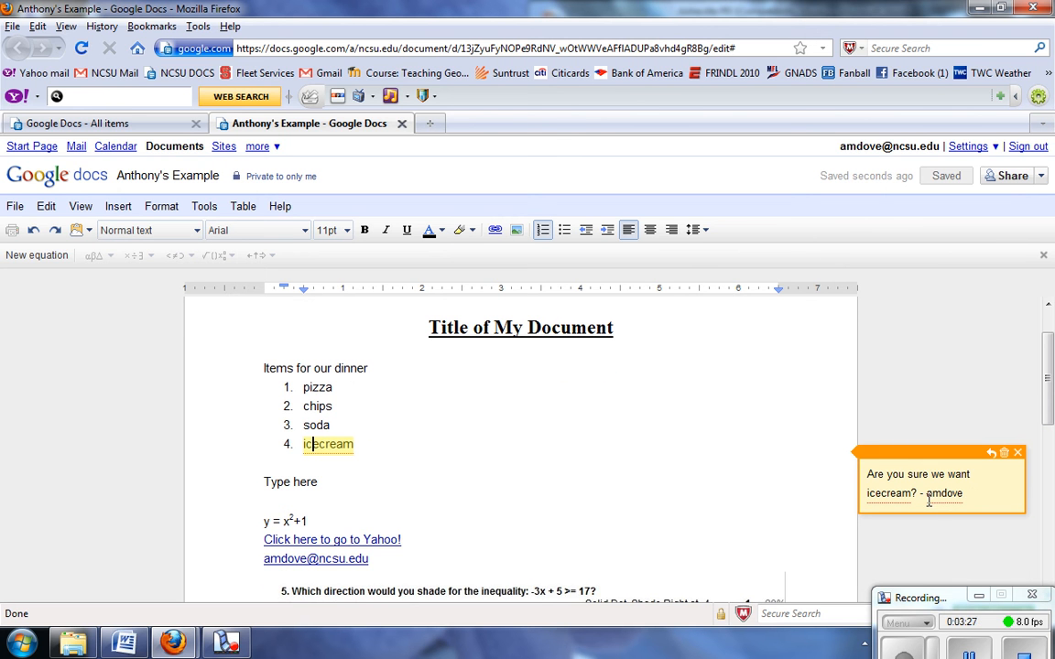
{"action": "scroll", "coordinate": [1052, 435], "scroll_direction": "down", "scroll_amount": 3}
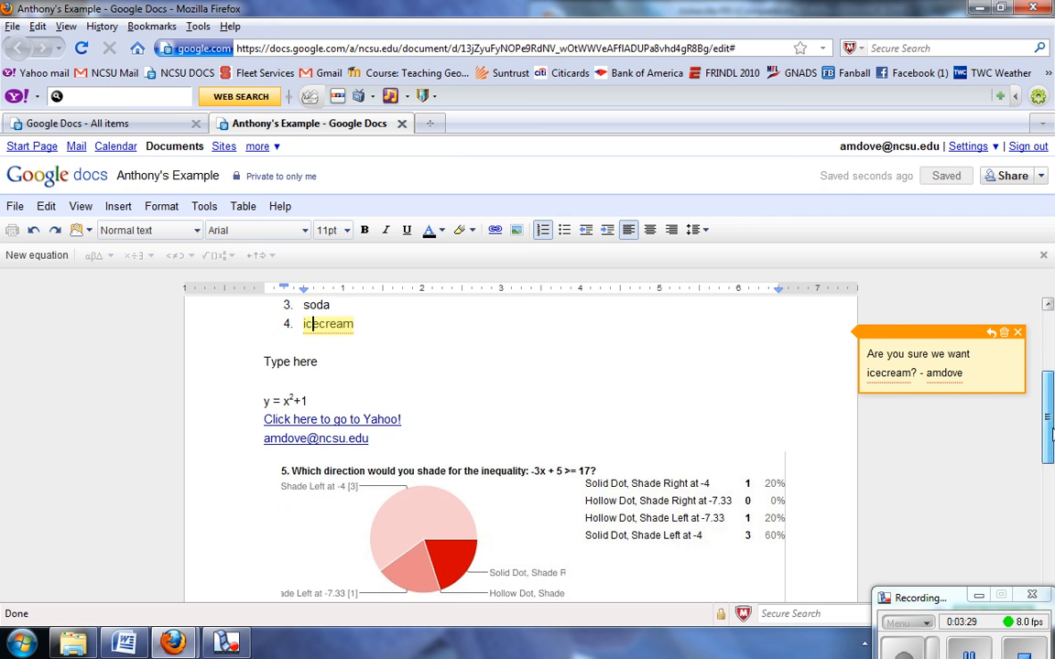
{"action": "scroll", "coordinate": [1051, 395], "scroll_direction": "up", "scroll_amount": 3}
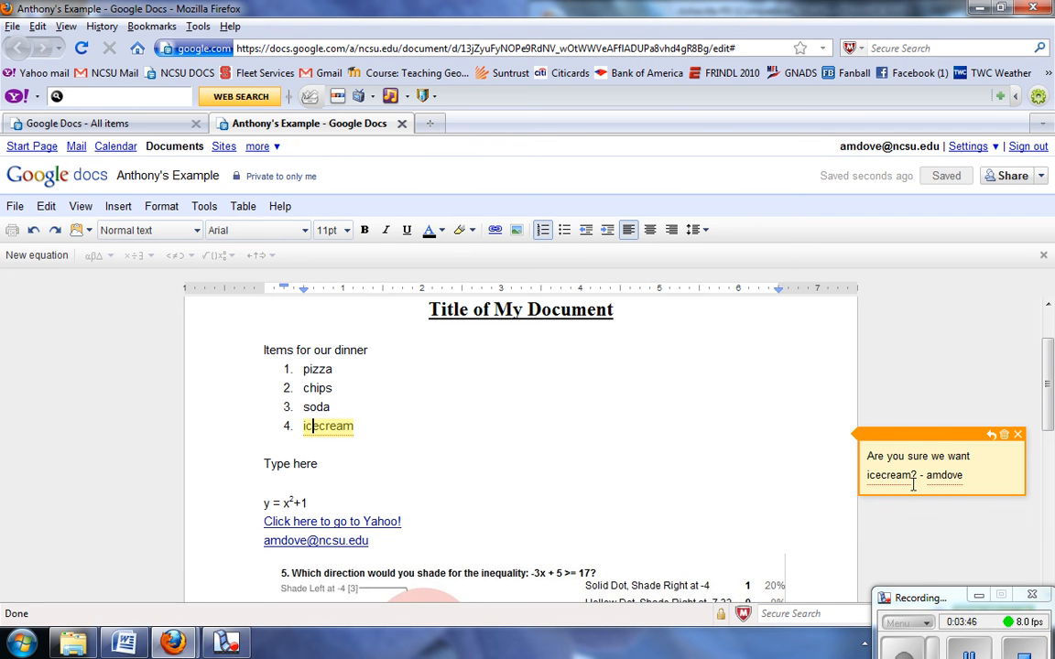
{"action": "left_click_drag", "start_coordinate": [914, 598], "coordinate": [907, 559]}
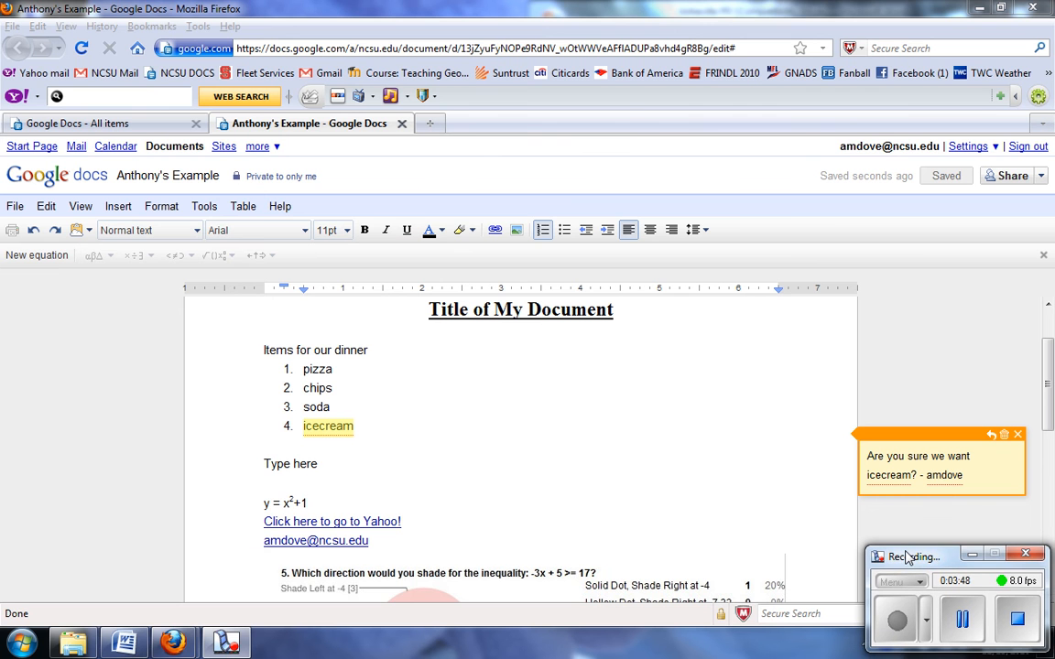
- Insert a horizontal line on the empty line just below the dinner list
{"action": "left_click", "coordinate": [115, 208]}
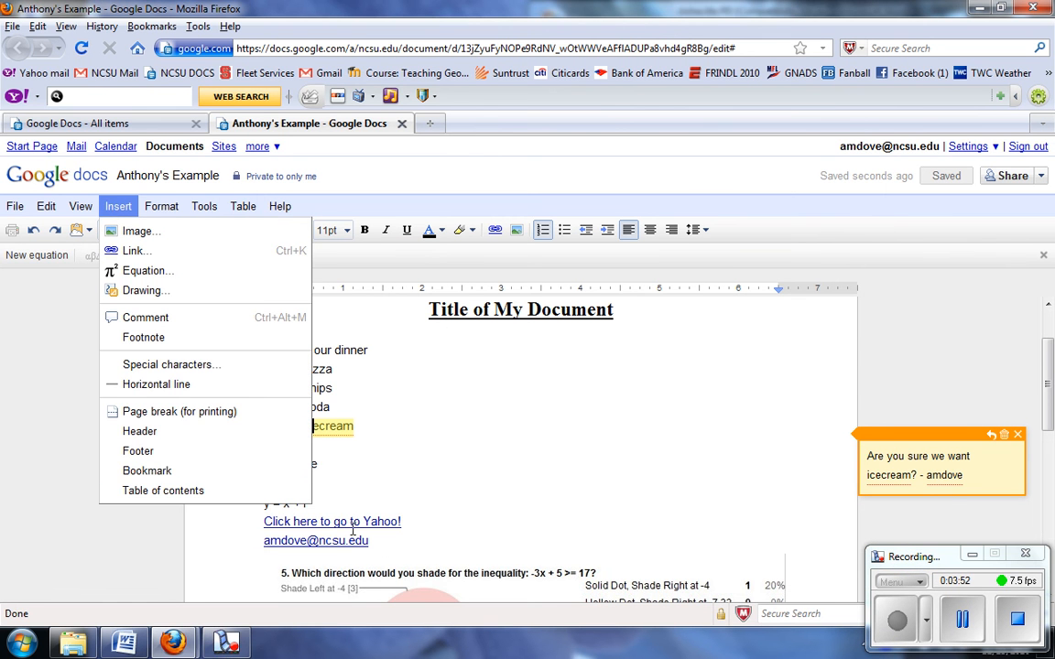
{"action": "left_click", "coordinate": [450, 567]}
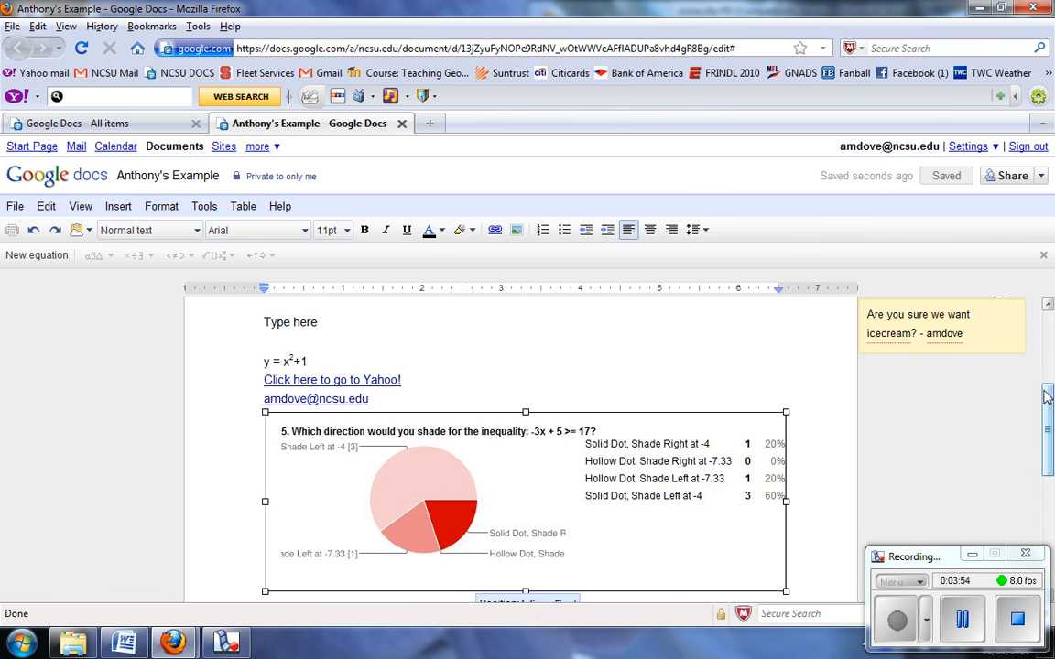
{"action": "left_click_drag", "start_coordinate": [1049, 407], "coordinate": [1050, 382]}
{"action": "left_click", "coordinate": [290, 389]}
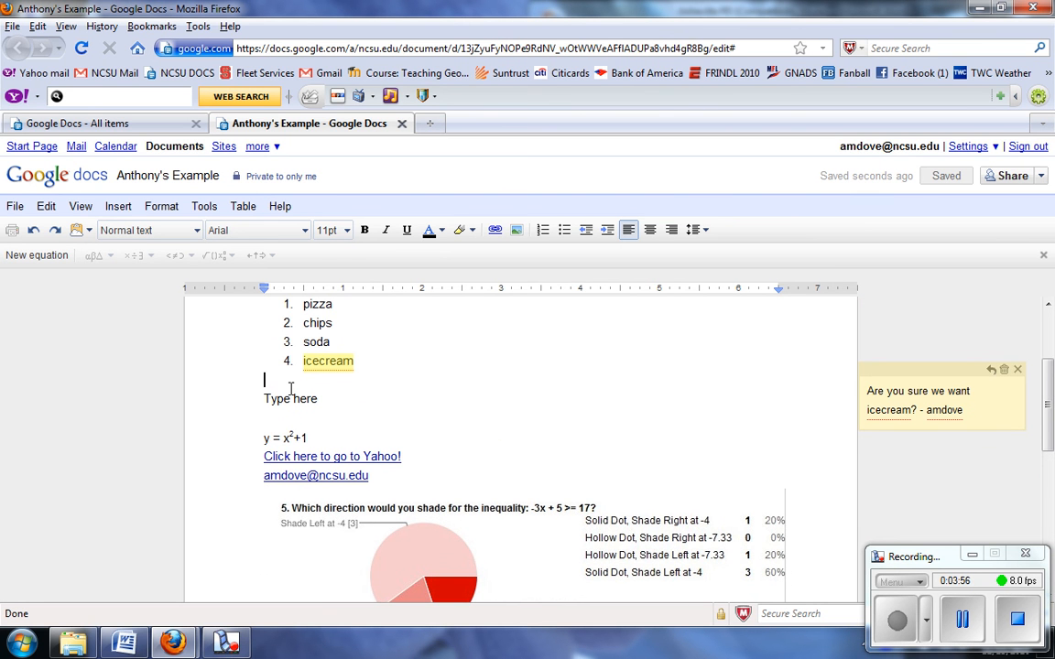
{"action": "left_click", "coordinate": [118, 211]}
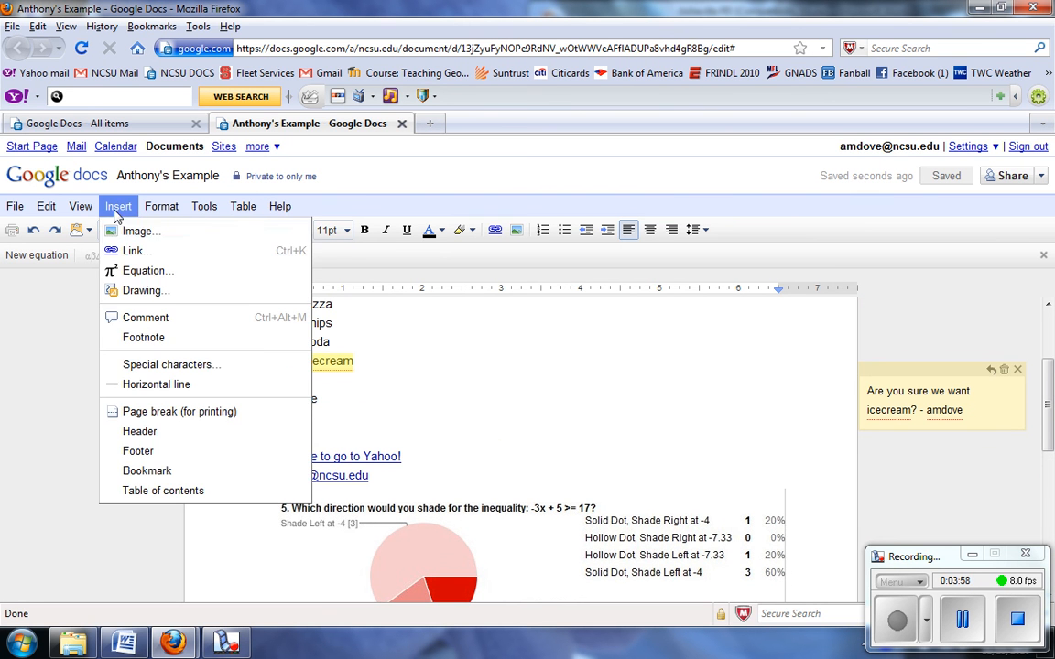
{"action": "left_click", "coordinate": [143, 384]}
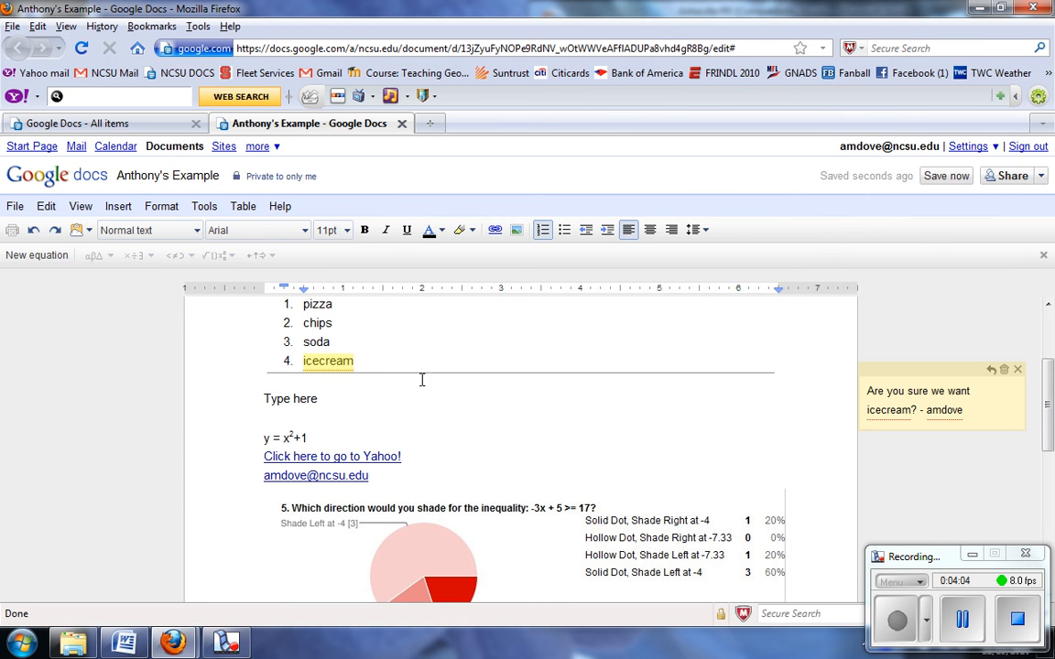
{"action": "left_click", "coordinate": [118, 207]}
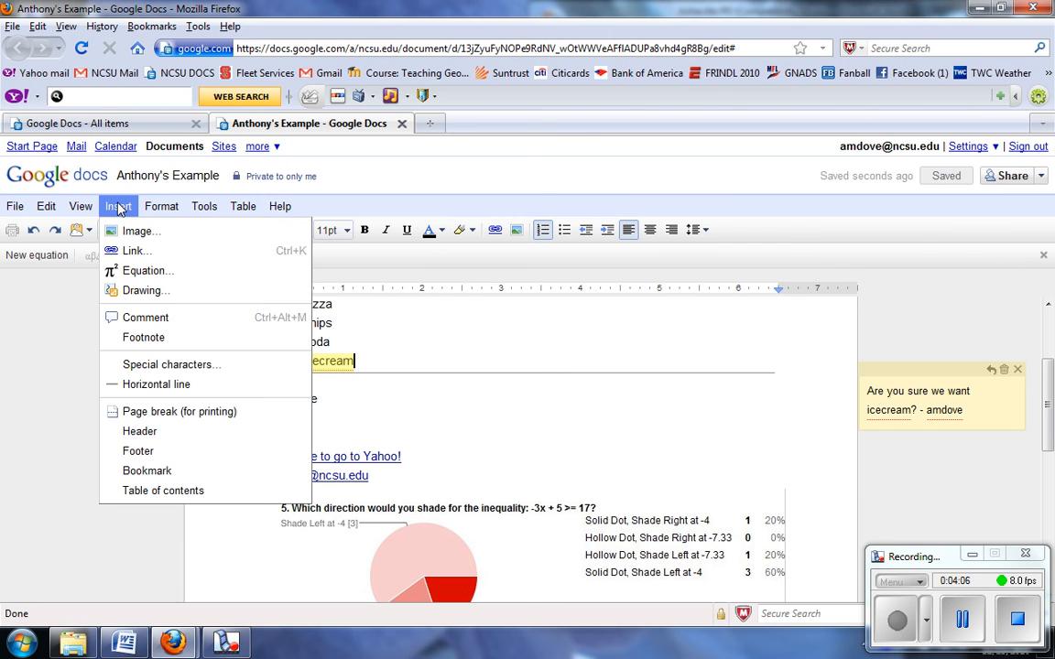